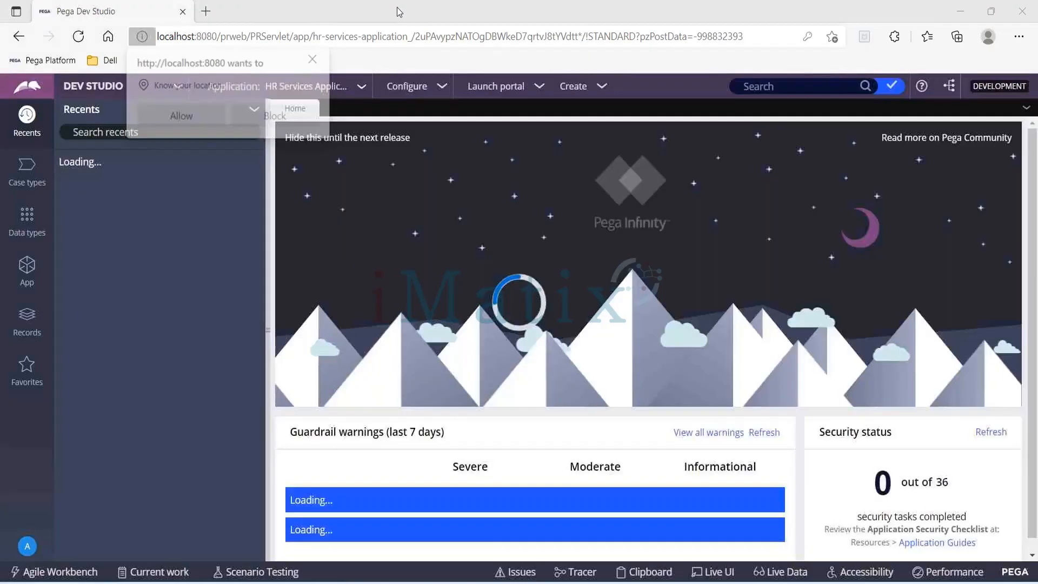
- Dismiss the browser's location request and open the definition of the HR Services Application
{"action": "left_click", "coordinate": [317, 59]}
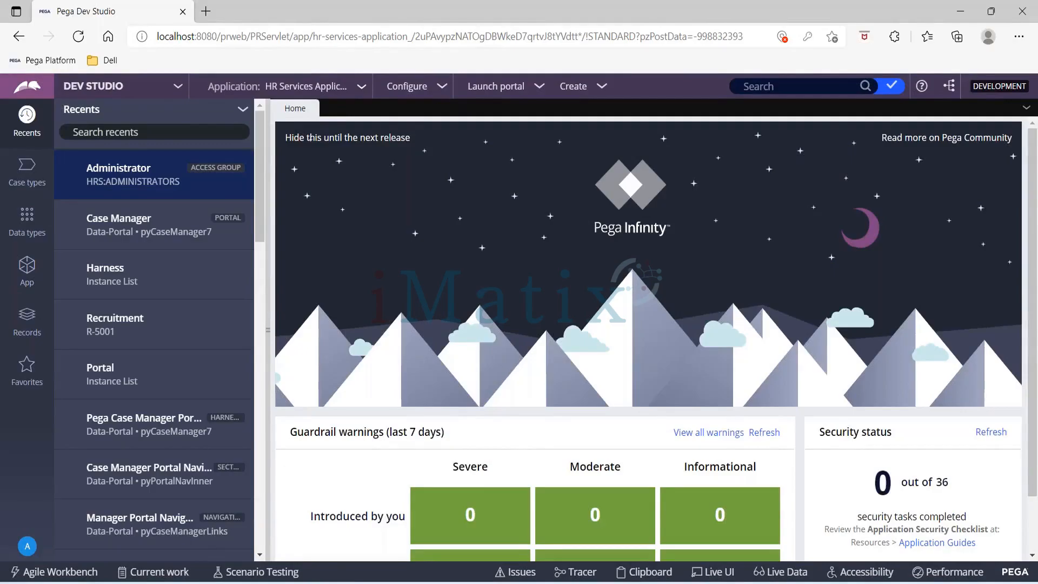
{"action": "left_click", "coordinate": [362, 89]}
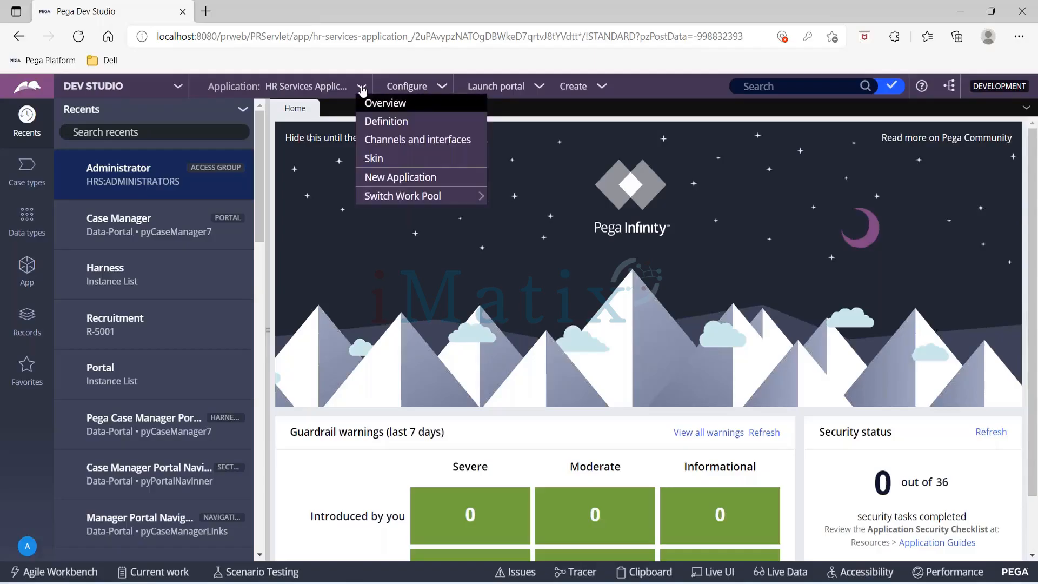
{"action": "left_click", "coordinate": [376, 124]}
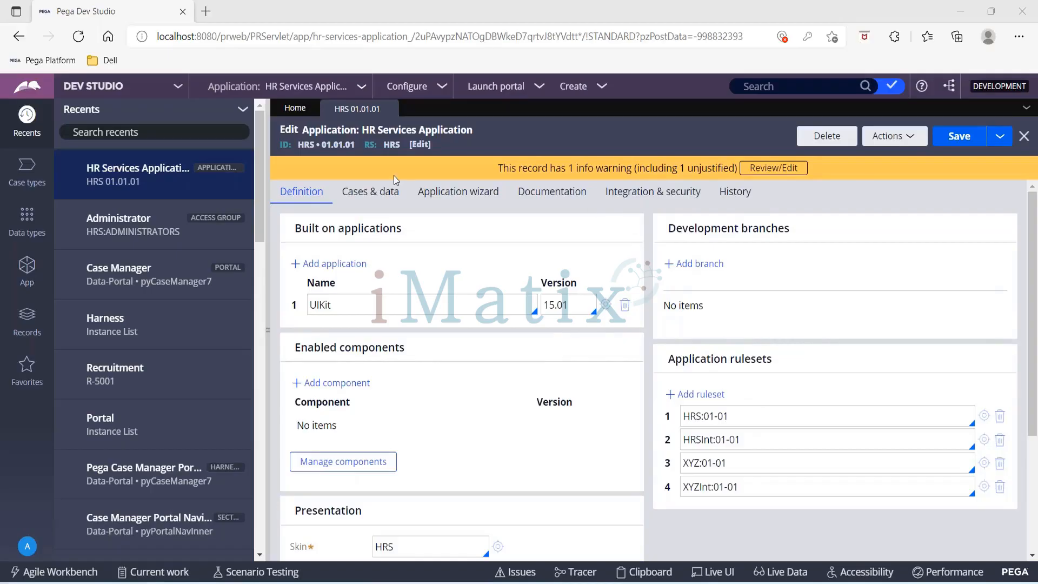
{"action": "left_click", "coordinate": [385, 191]}
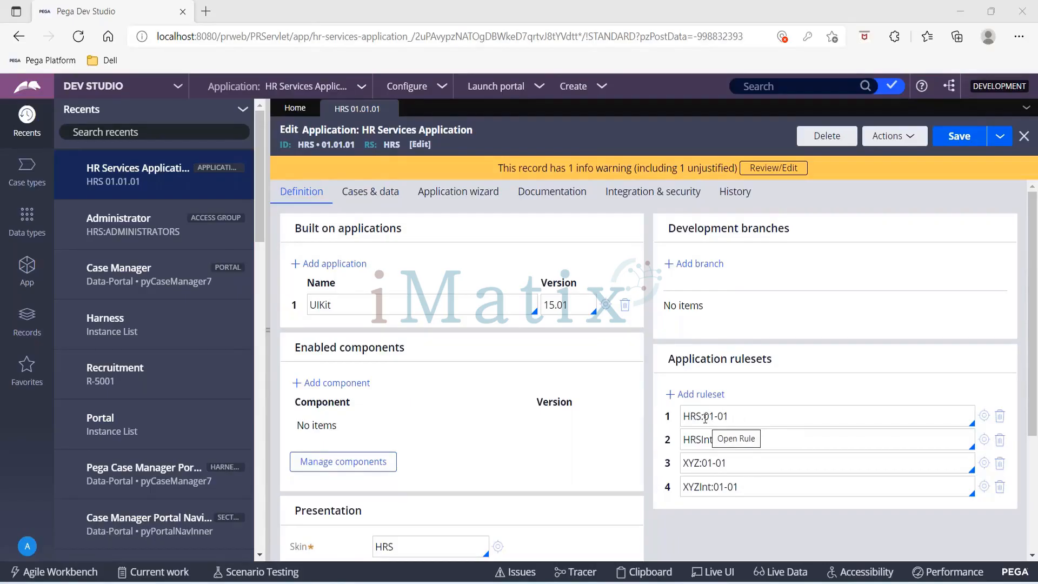
- Try appending the patch version -65 to the HRS:01-01 application ruleset, and remove it again
{"action": "left_click_drag", "start_coordinate": [705, 418], "coordinate": [728, 417]}
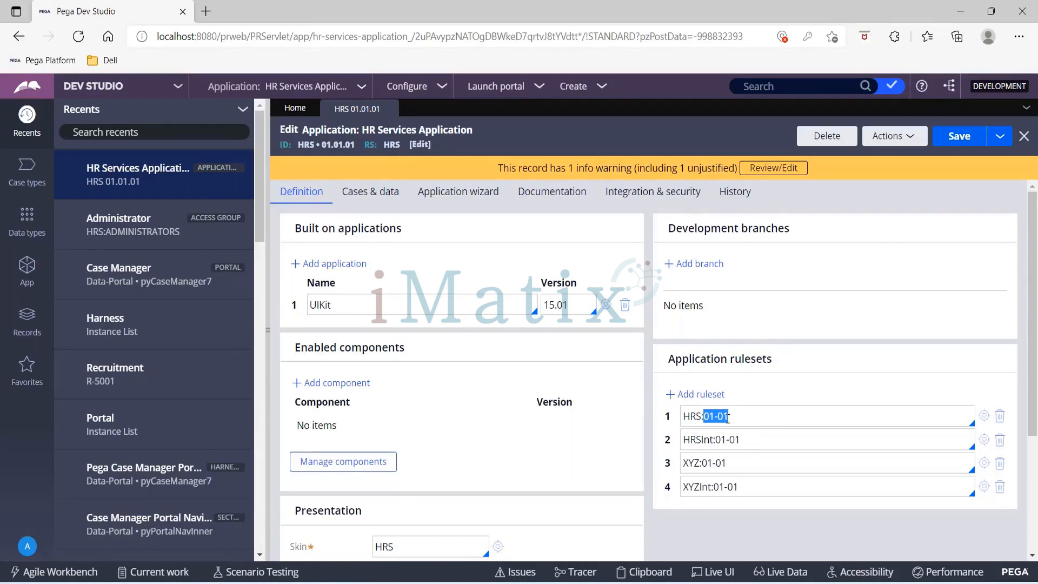
{"action": "left_click", "coordinate": [745, 421]}
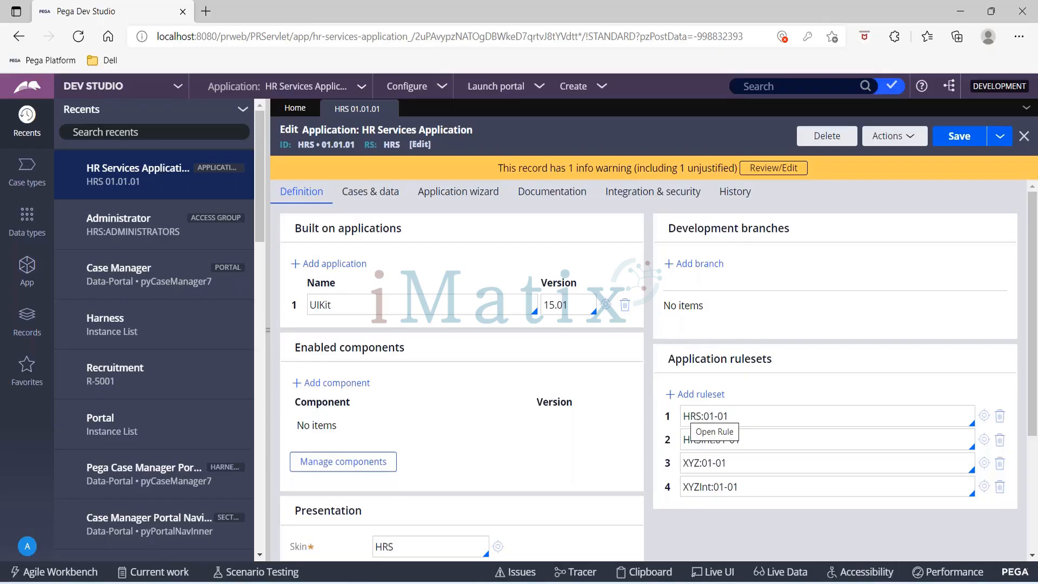
{"action": "type", "text": "-65"}
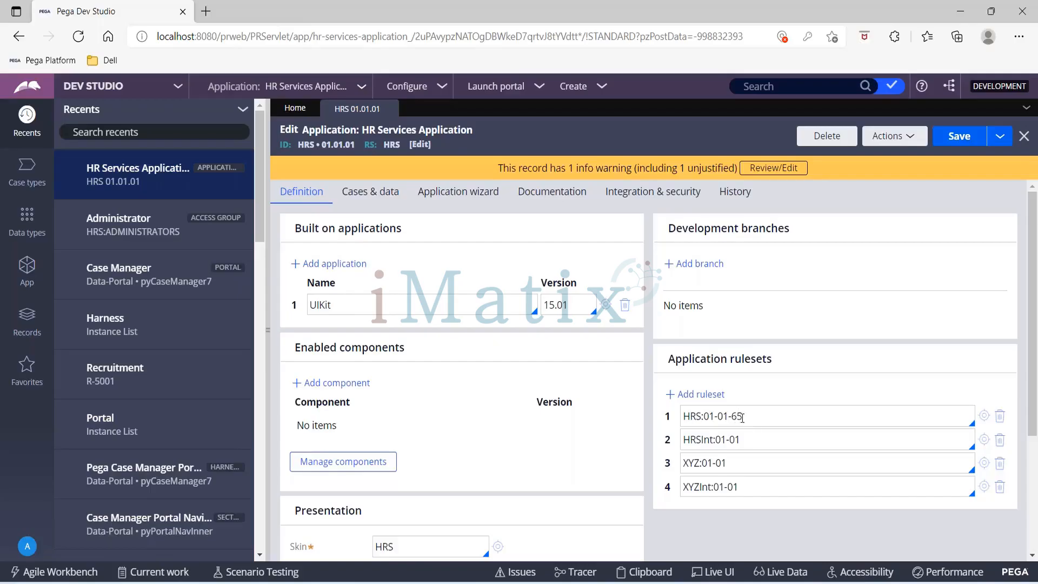
{"action": "left_click_drag", "start_coordinate": [742, 417], "coordinate": [736, 416]}
{"action": "left_click", "coordinate": [747, 416]}
{"action": "key", "text": "BackSpace"}
{"action": "key", "text": "BackSpace"}
{"action": "key", "text": "BackSpace"}
- Open the HRS ruleset record from the application rulesets list
{"action": "left_click", "coordinate": [985, 416]}
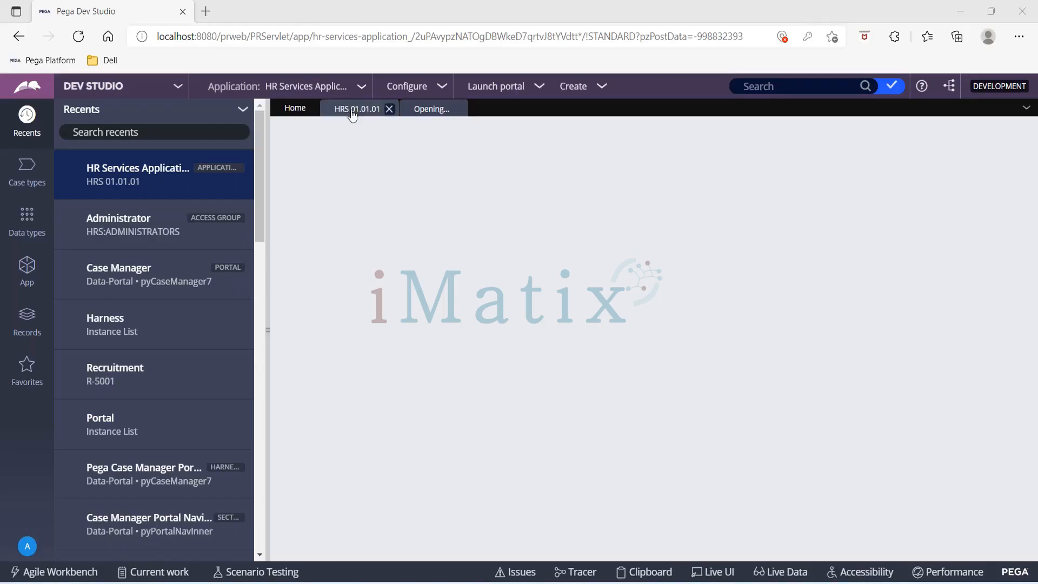
{"action": "left_click", "coordinate": [429, 109]}
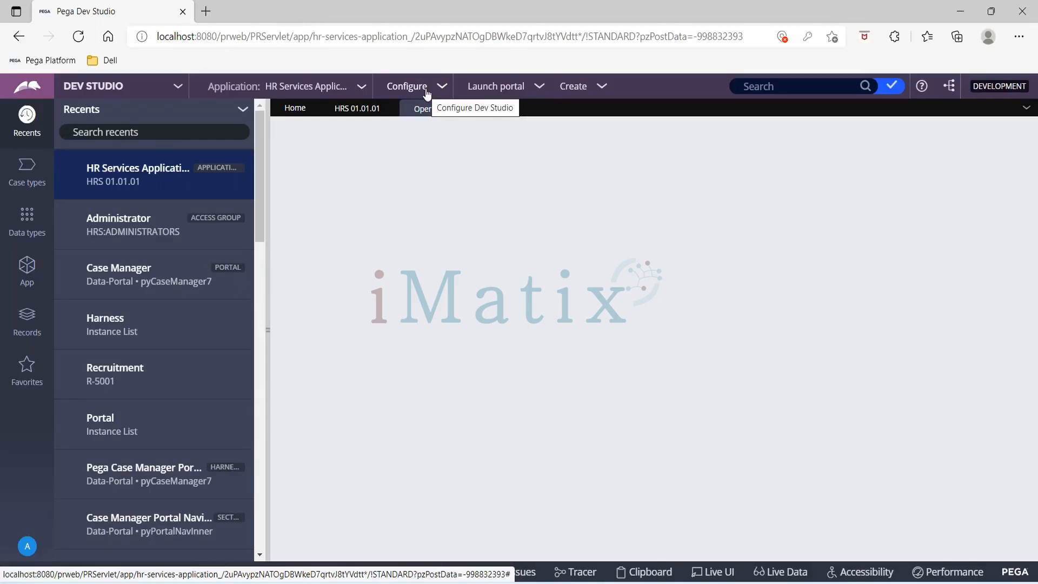
{"action": "left_click", "coordinate": [445, 90]}
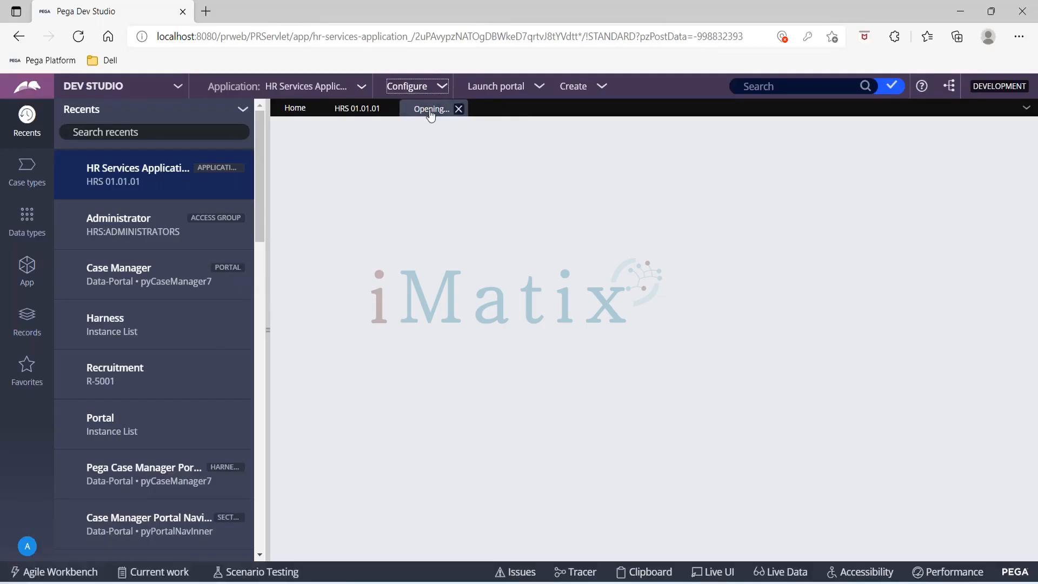
{"action": "left_click", "coordinate": [363, 110]}
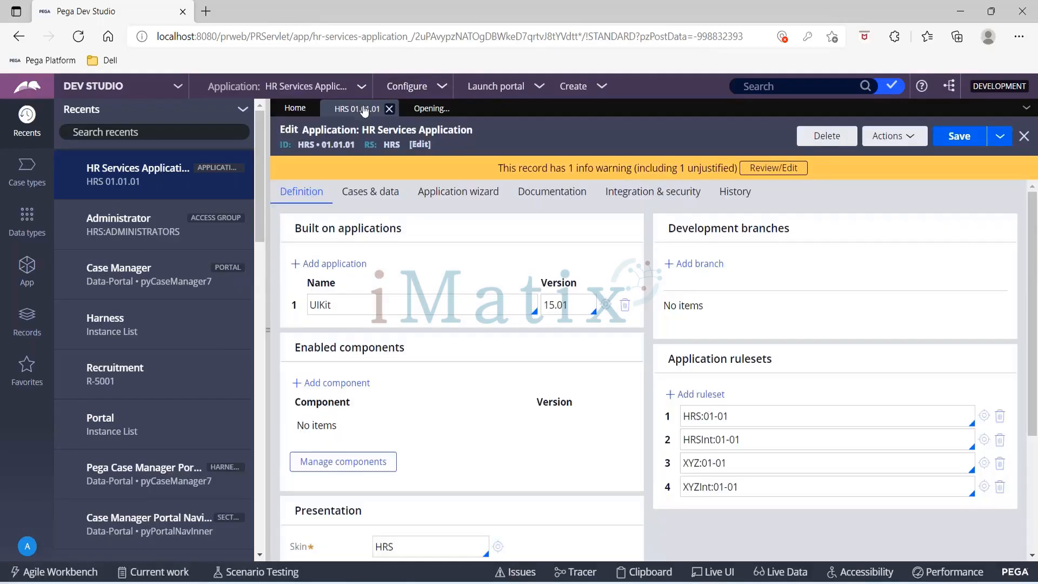
{"action": "left_click", "coordinate": [423, 112]}
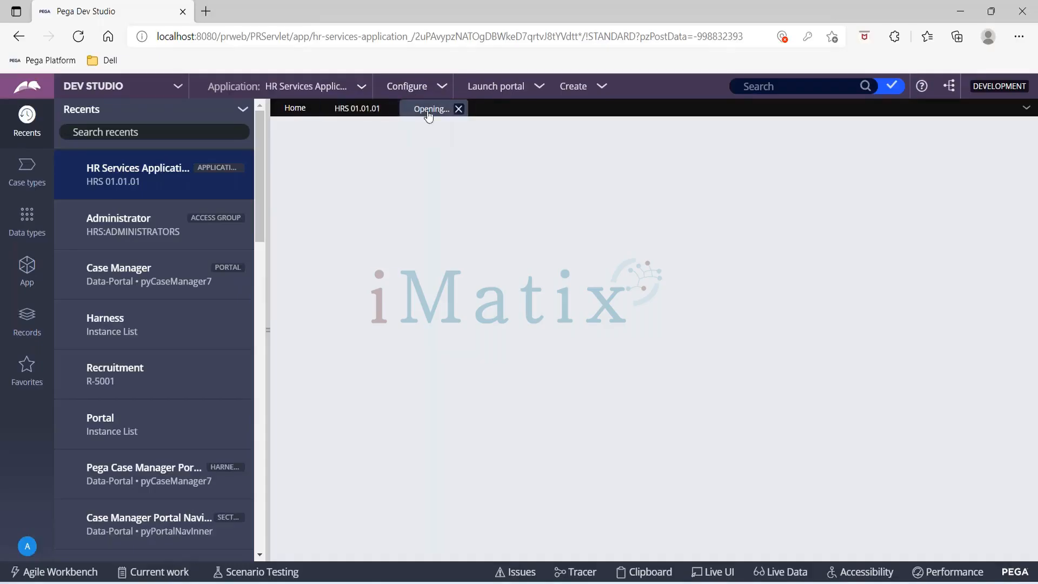
- Open the RuleSet Stack page of the application structure
{"action": "left_click", "coordinate": [443, 88]}
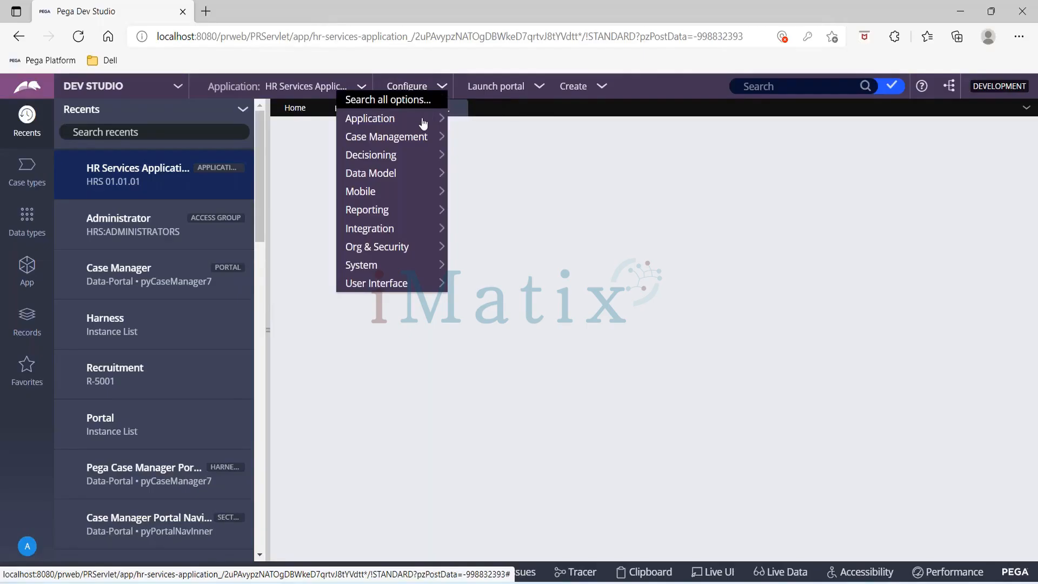
{"action": "mouse_move", "coordinate": [439, 119]}
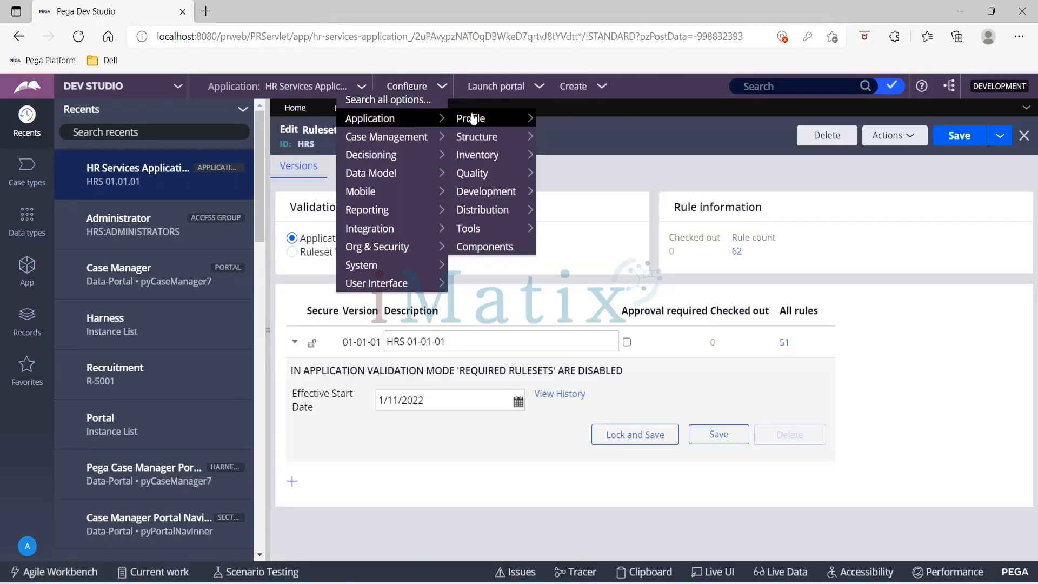
{"action": "mouse_move", "coordinate": [472, 119]}
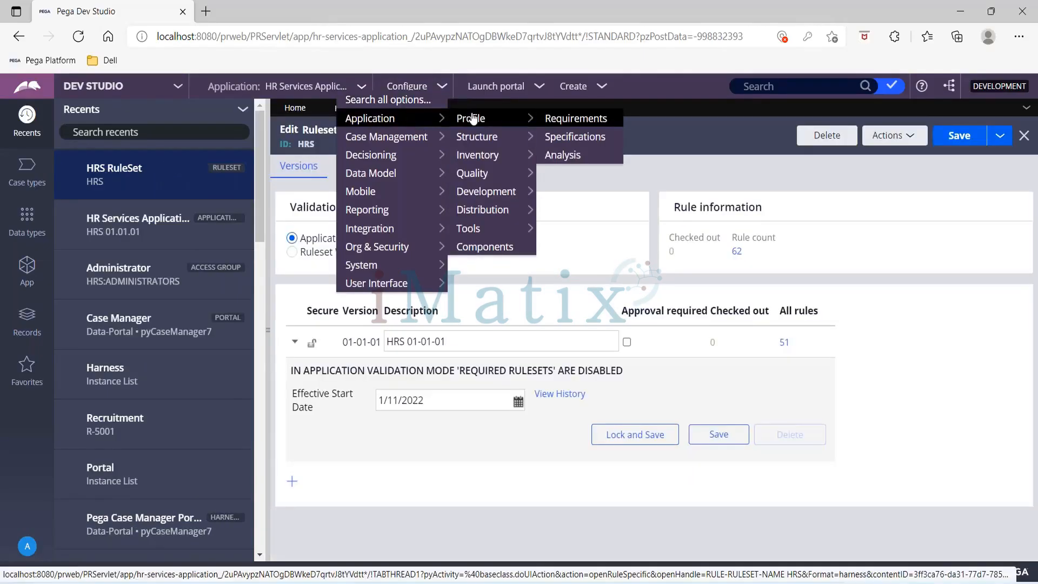
{"action": "mouse_move", "coordinate": [510, 139]}
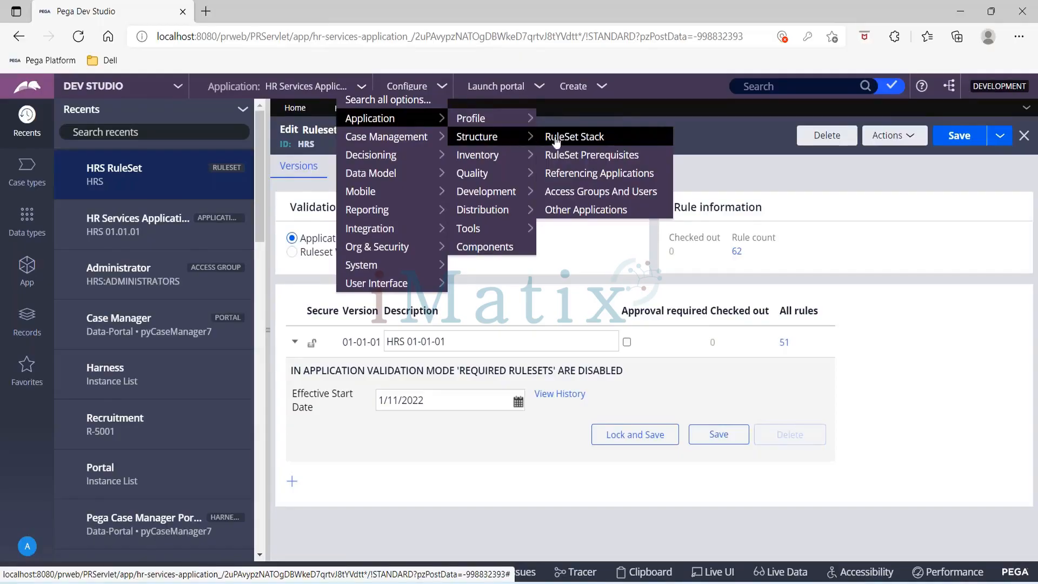
{"action": "left_click", "coordinate": [623, 139]}
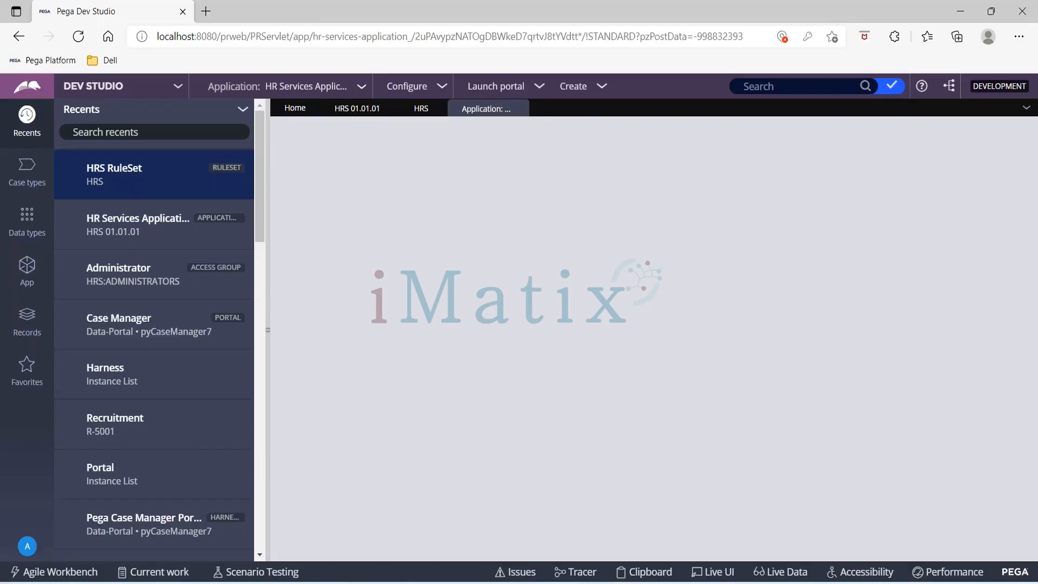
- Examine the version number listed in the HRS ruleset record
{"action": "left_click", "coordinate": [411, 111]}
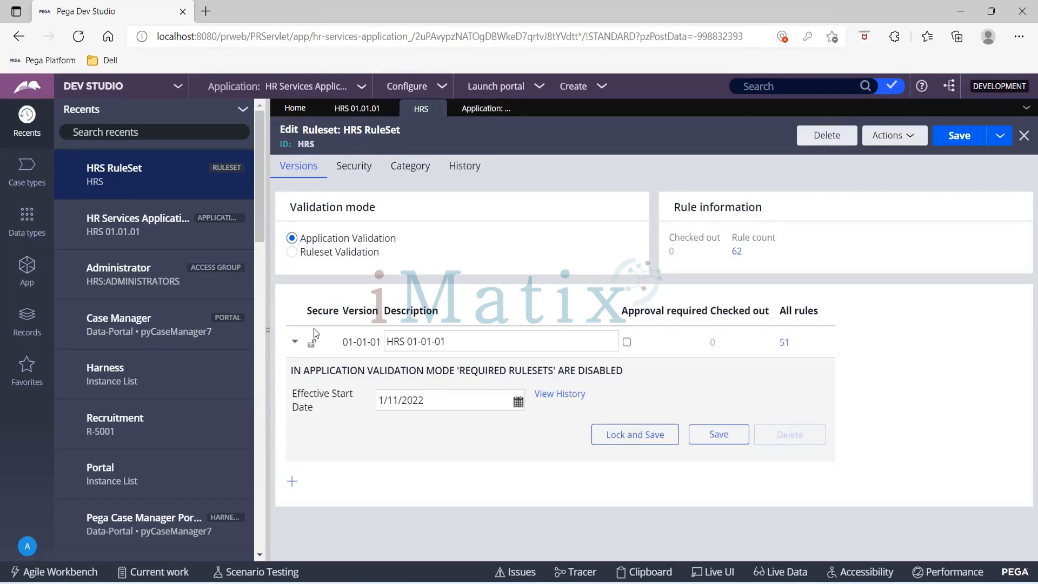
{"action": "double_click", "coordinate": [344, 342]}
{"action": "left_click_drag", "start_coordinate": [327, 341], "coordinate": [381, 341]}
{"action": "left_click", "coordinate": [485, 110]}
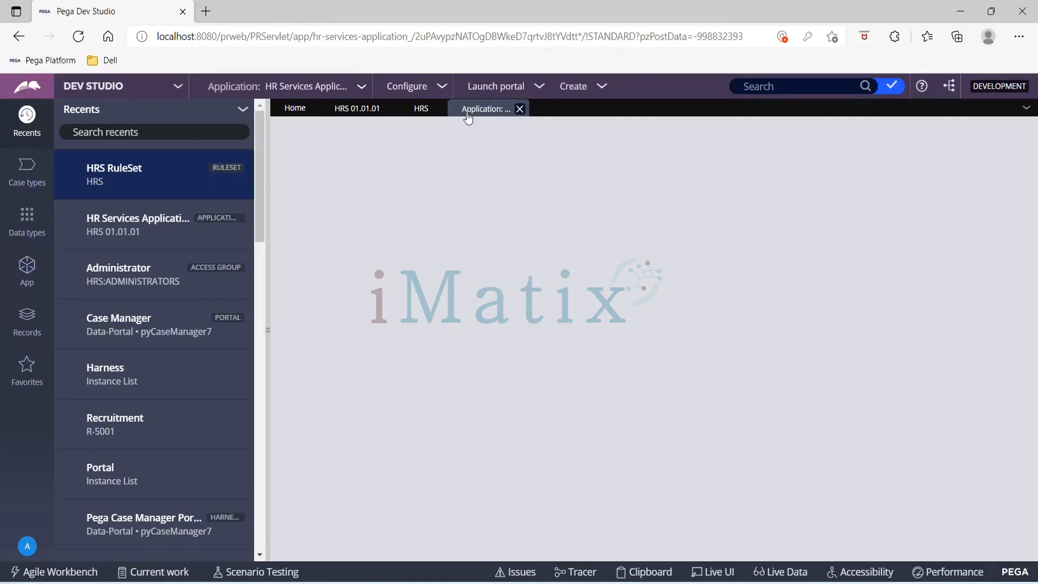
{"action": "left_click", "coordinate": [418, 111]}
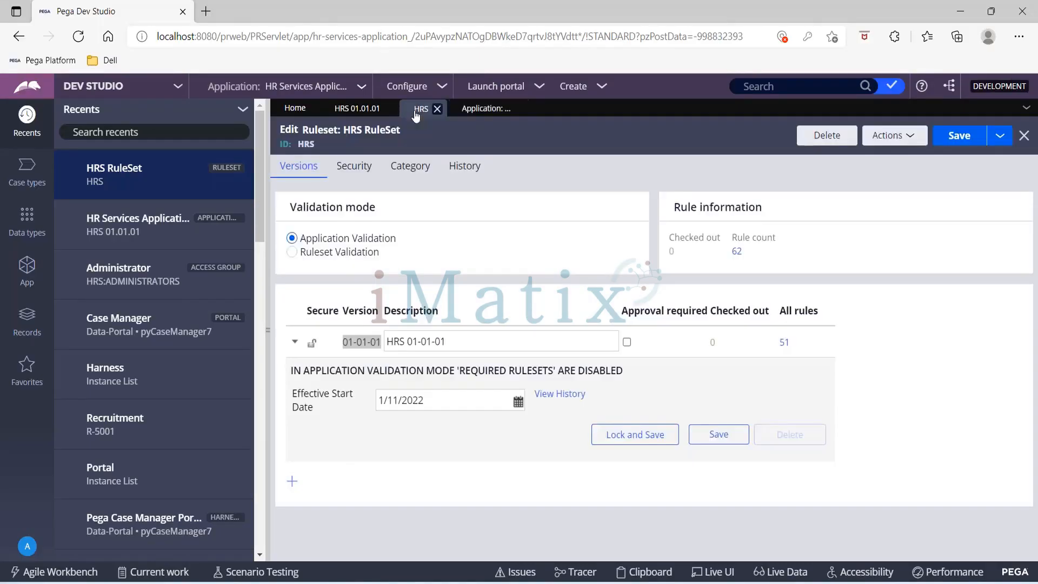
- Return to the application structure and request its RuleSet Stack page again
{"action": "left_click", "coordinate": [483, 111]}
{"action": "left_click", "coordinate": [436, 87]}
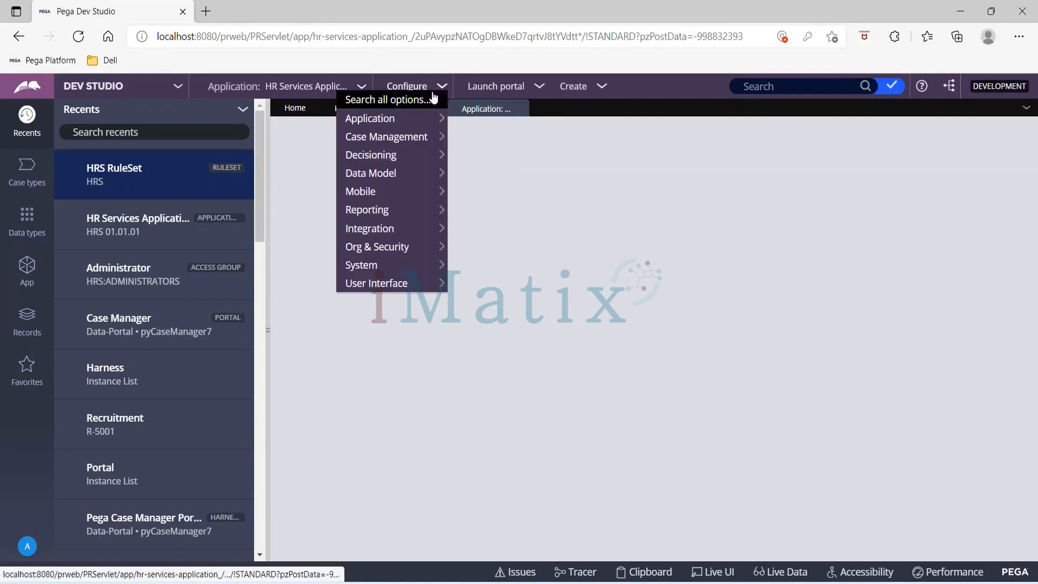
{"action": "mouse_move", "coordinate": [417, 119]}
{"action": "mouse_move", "coordinate": [495, 138]}
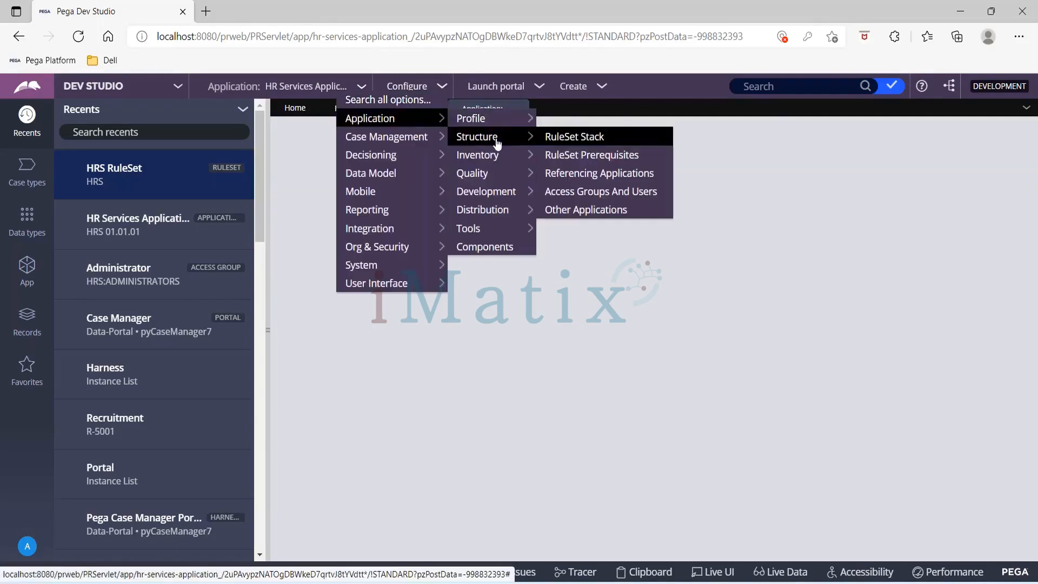
{"action": "left_click", "coordinate": [576, 140]}
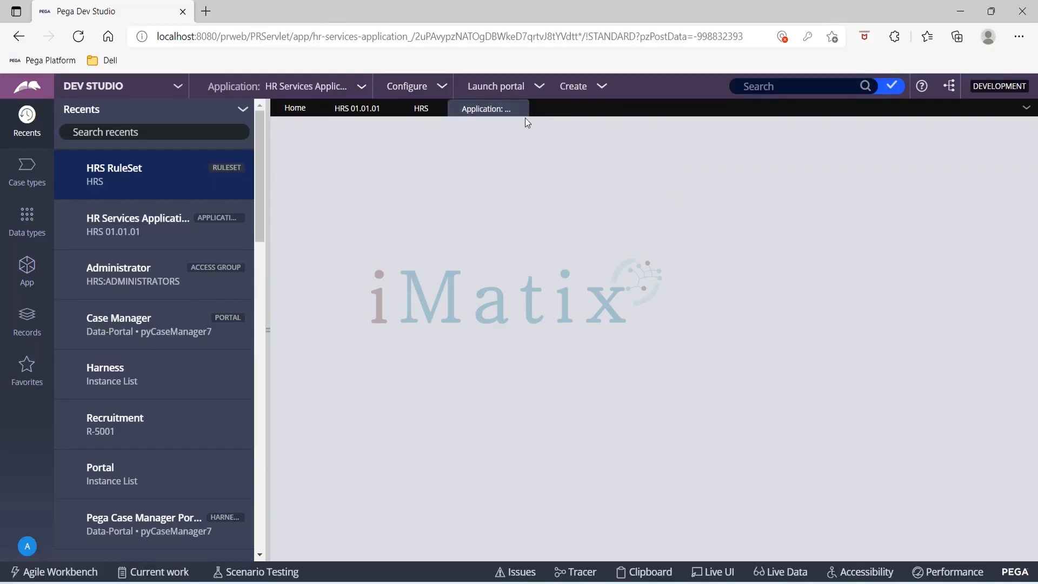
{"action": "left_click", "coordinate": [442, 87]}
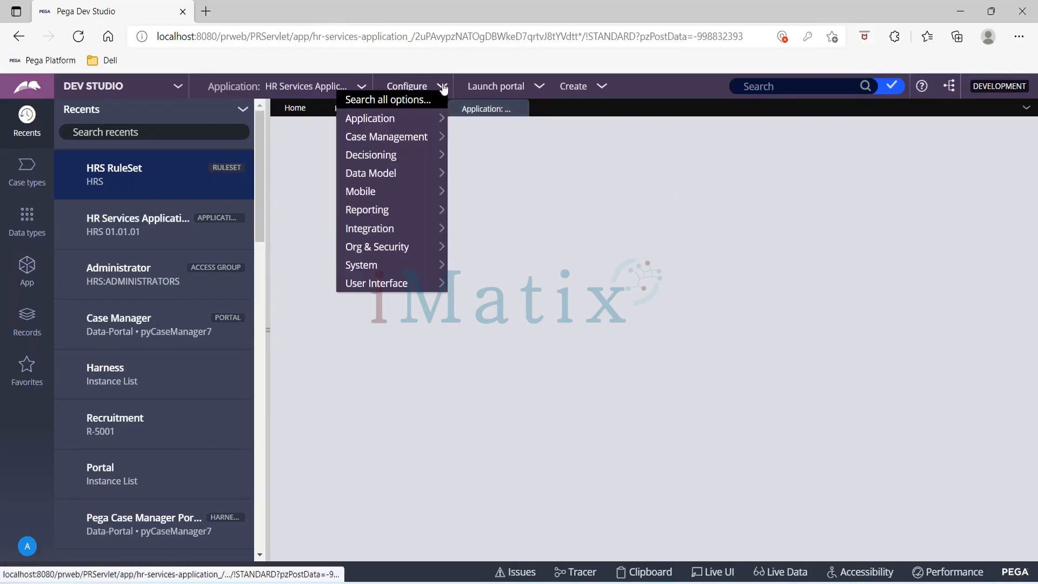
{"action": "mouse_move", "coordinate": [420, 118]}
{"action": "mouse_move", "coordinate": [514, 137]}
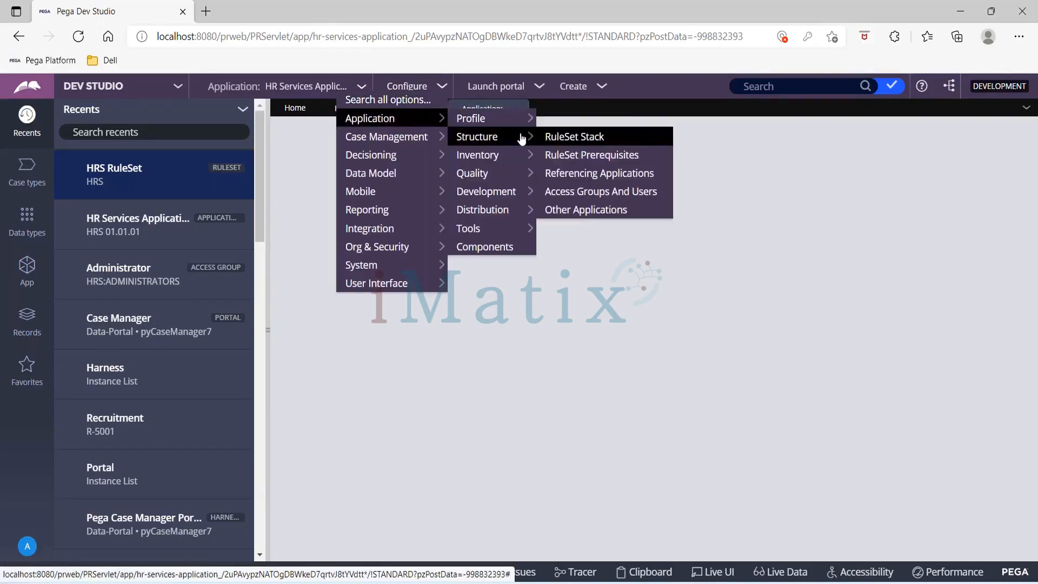
{"action": "left_click", "coordinate": [580, 137]}
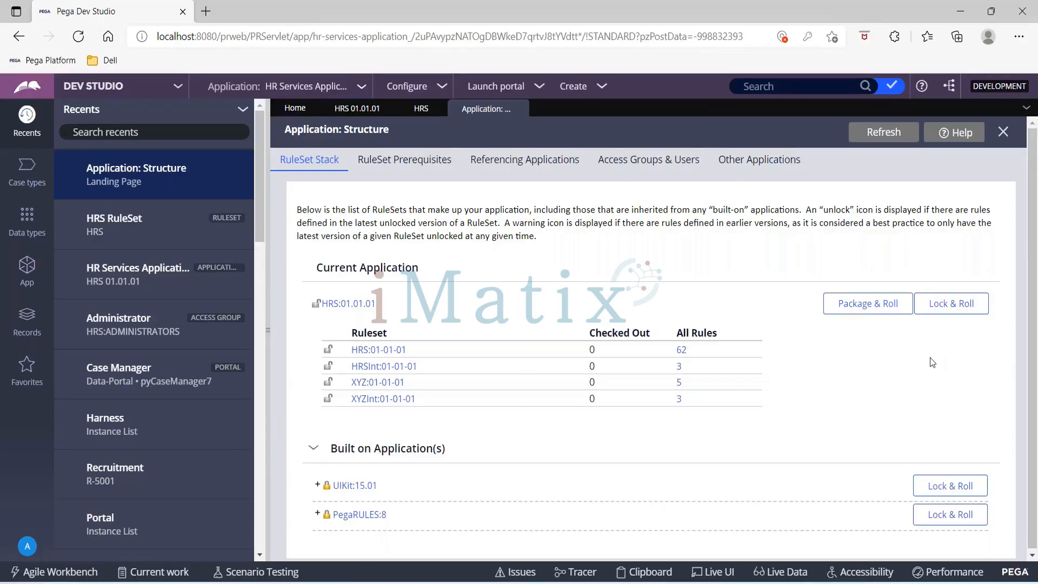
- Start Lock & Roll for the current application and mark the HRS, HRSInt, XYZ and XYZInt rulesets for locking
{"action": "left_click", "coordinate": [952, 309]}
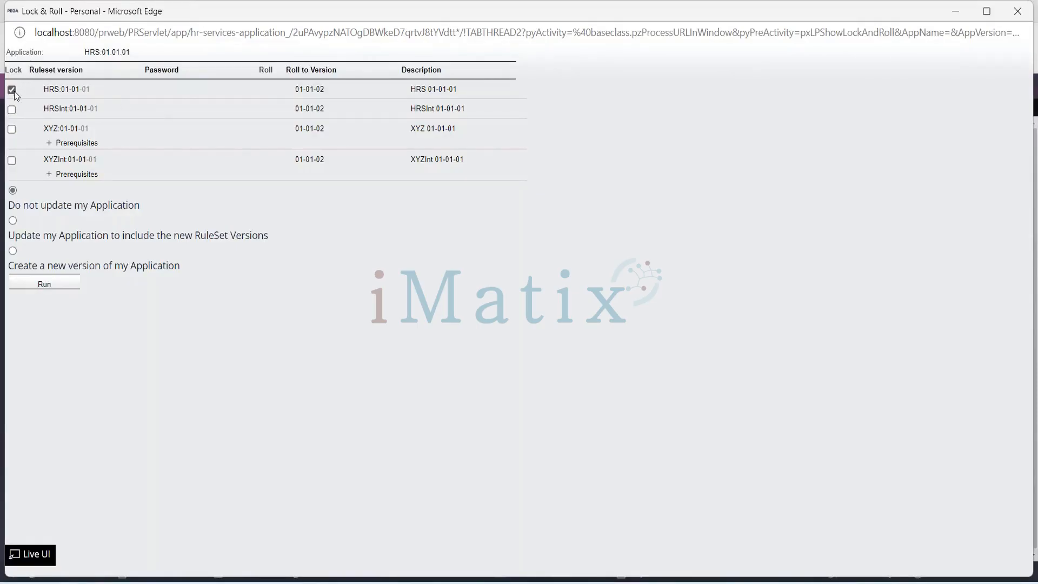
{"action": "left_click", "coordinate": [12, 110]}
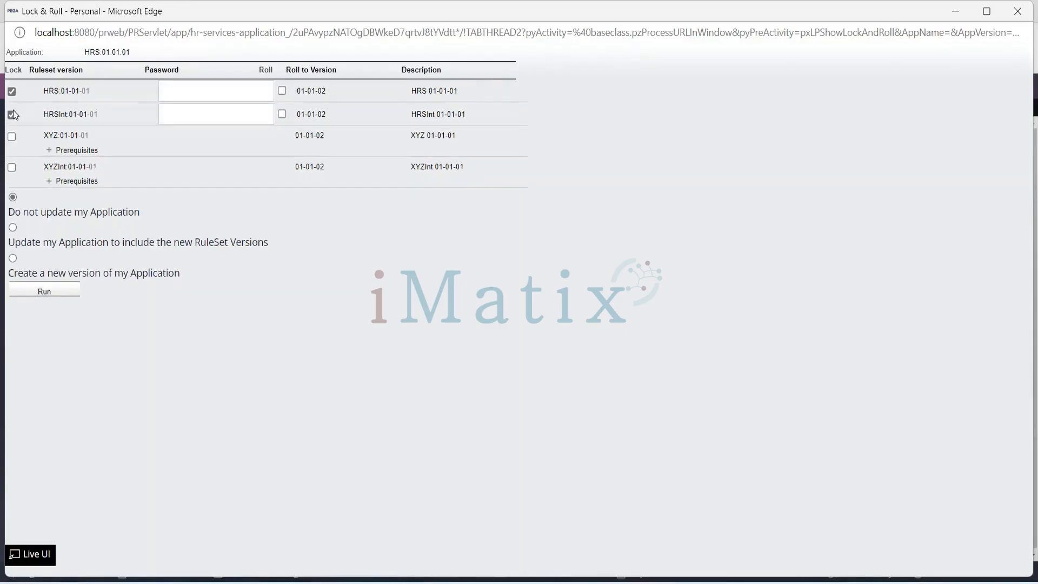
{"action": "left_click", "coordinate": [12, 138]}
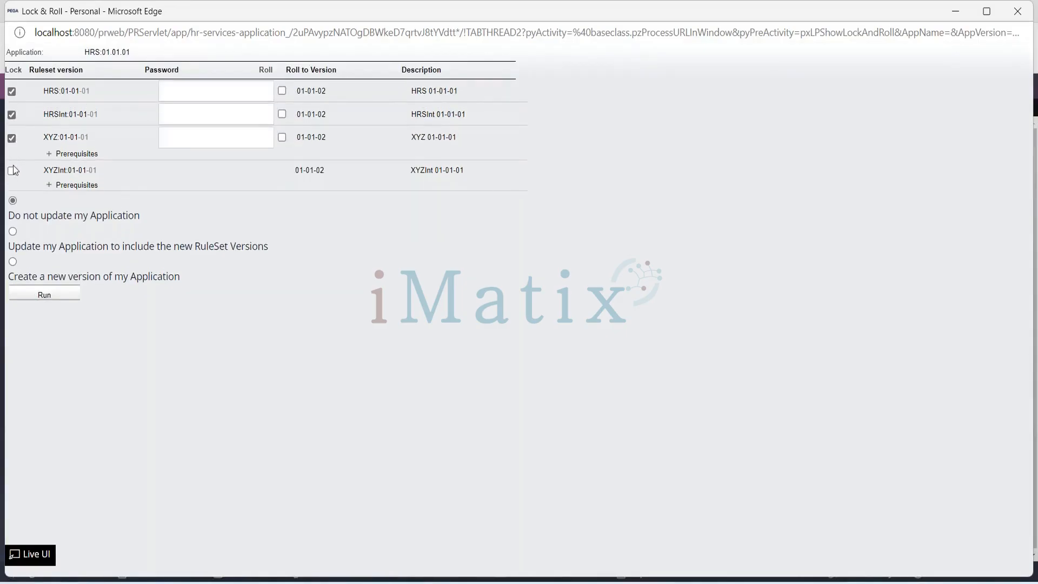
{"action": "left_click", "coordinate": [13, 172]}
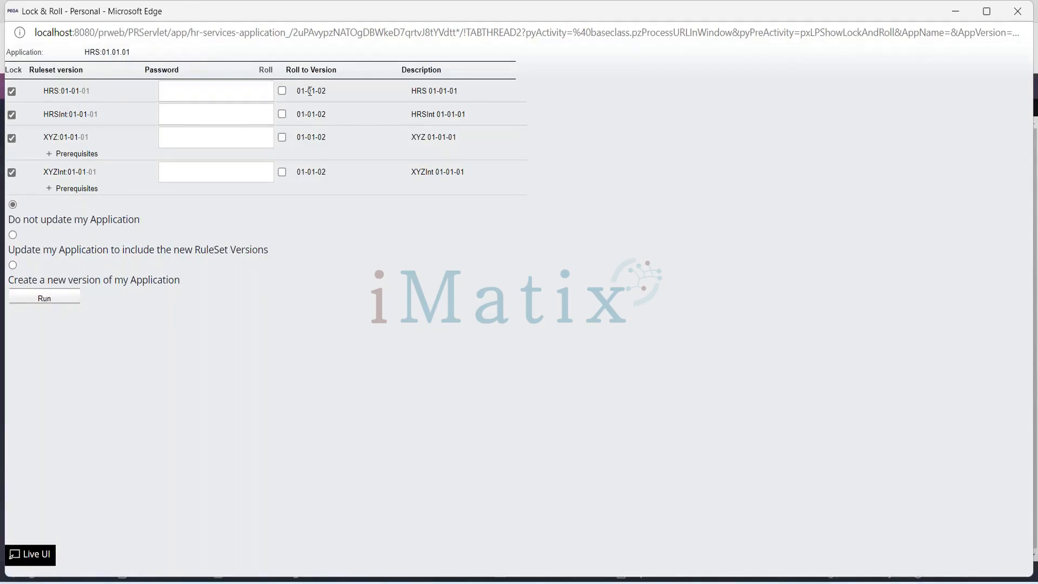
- Enable rolling the HRS, HRSInt, XYZ and XYZInt rulesets to version 01-01-02
{"action": "left_click_drag", "start_coordinate": [296, 91], "coordinate": [326, 91]}
{"action": "left_click", "coordinate": [283, 90]}
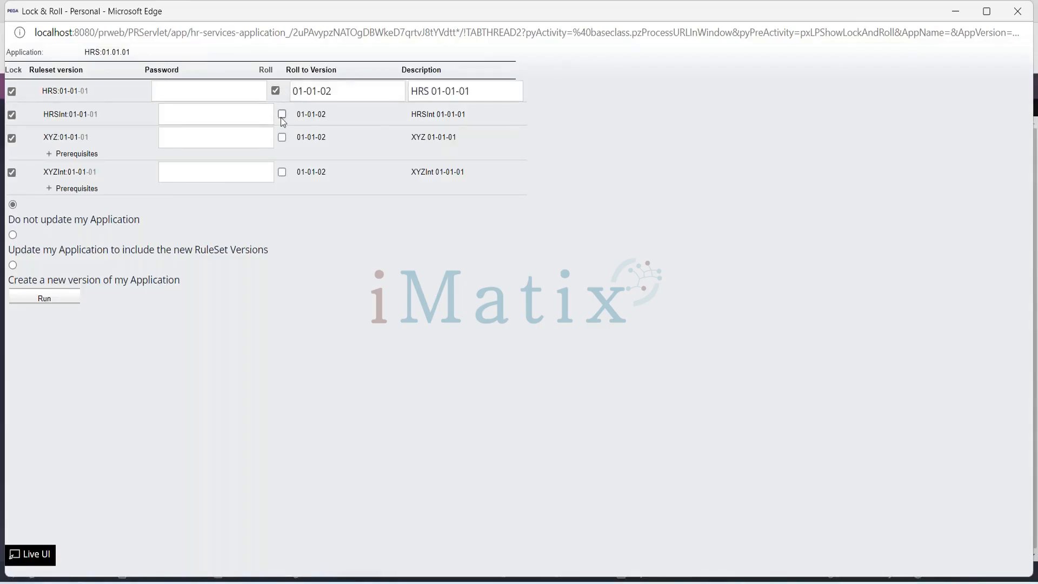
{"action": "left_click", "coordinate": [281, 115]}
{"action": "left_click", "coordinate": [282, 139]}
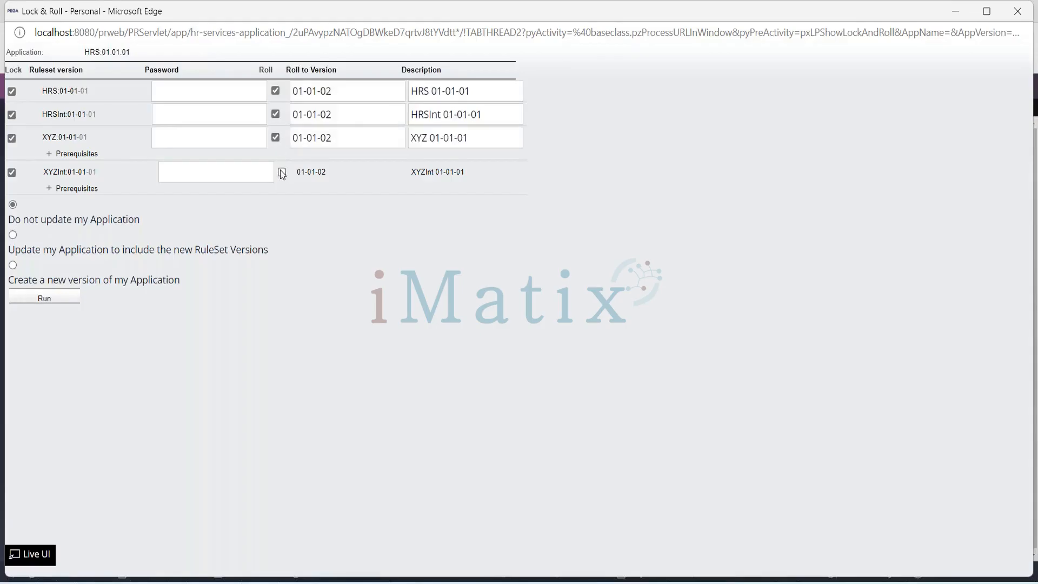
{"action": "left_click", "coordinate": [282, 172]}
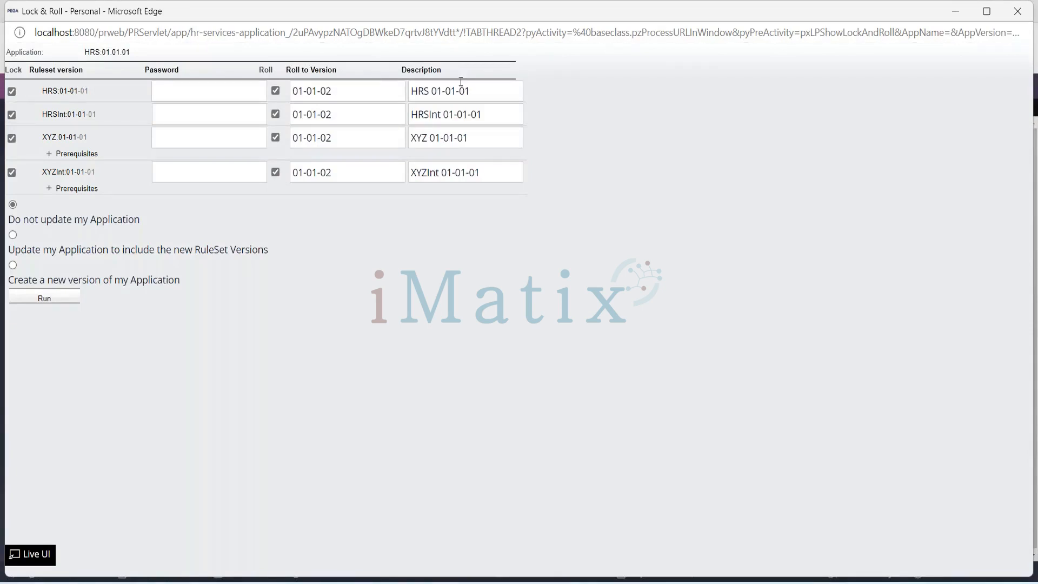
- Change the roll descriptions to HRS 01-01-02, HRSInt 01-01-02, XYZ 01-01-02 and XYZInt 01-01-02
{"action": "type", "text": "2"}
{"action": "left_click", "coordinate": [489, 116]}
{"action": "key", "text": "BackSpace"}
{"action": "type", "text": "2"}
{"action": "left_click", "coordinate": [488, 143]}
{"action": "key", "text": "BackSpace"}
{"action": "type", "text": "2"}
{"action": "left_click", "coordinate": [492, 175]}
{"action": "key", "text": "BackSpace"}
{"action": "type", "text": "2"}
- Enter the same lock password for all four ruleset versions
{"action": "left_click", "coordinate": [183, 95]}
{"action": "type", "text": "rules"}
{"action": "key", "text": "ctrl+a"}
{"action": "key", "text": "ctrl+c"}
{"action": "left_click", "coordinate": [184, 120]}
{"action": "key", "text": "ctrl+v"}
{"action": "key", "text": "ctrl+v"}
{"action": "left_click", "coordinate": [183, 178]}
{"action": "key", "text": "ctrl+v"}
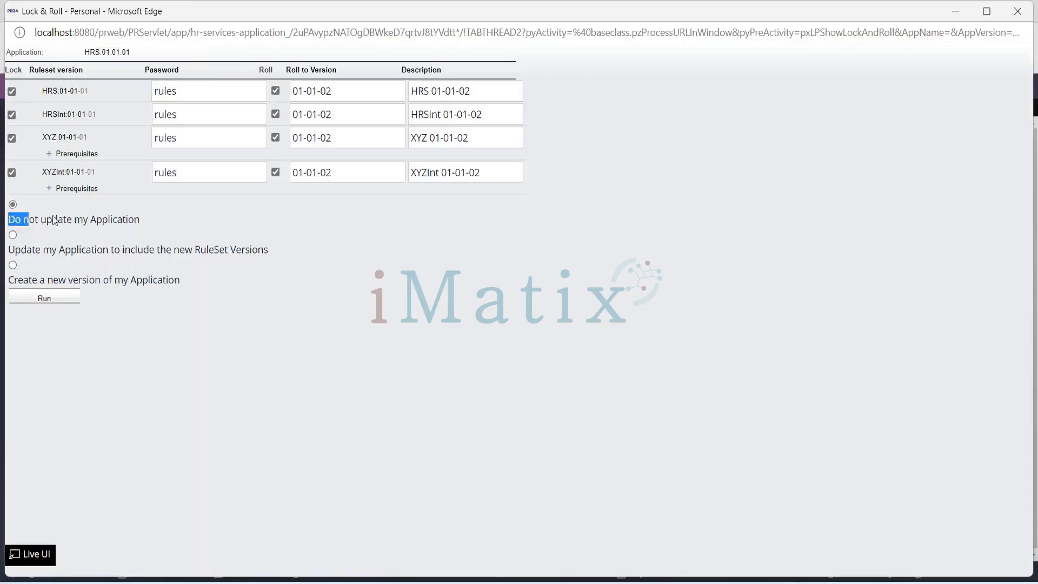
- Run the Lock & Roll to 01-01-02 without updating the application and dismiss the browser's offer to save the form information
{"action": "triple_click", "coordinate": [145, 220]}
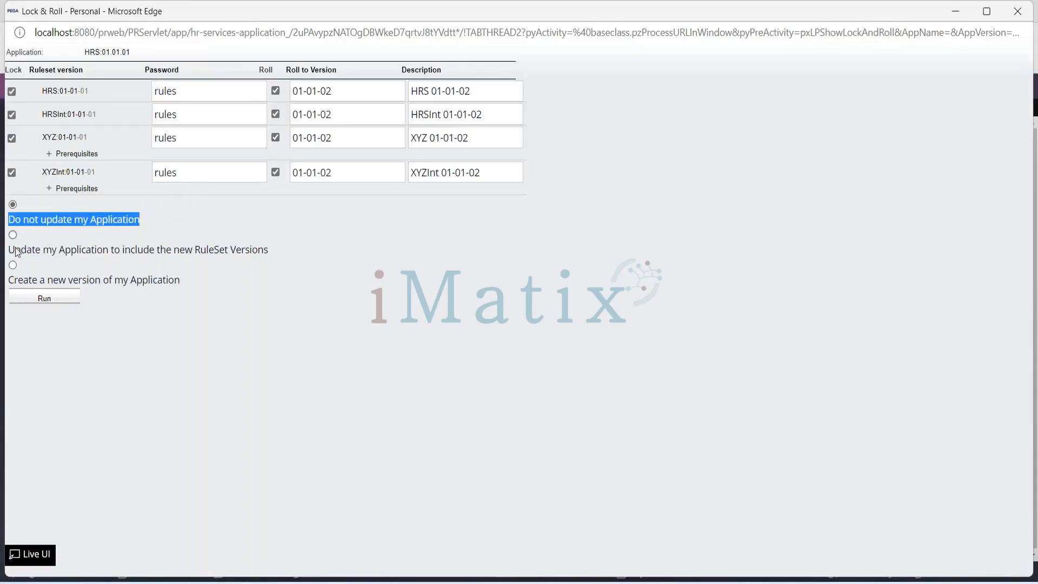
{"action": "left_click_drag", "start_coordinate": [10, 249], "coordinate": [269, 253]}
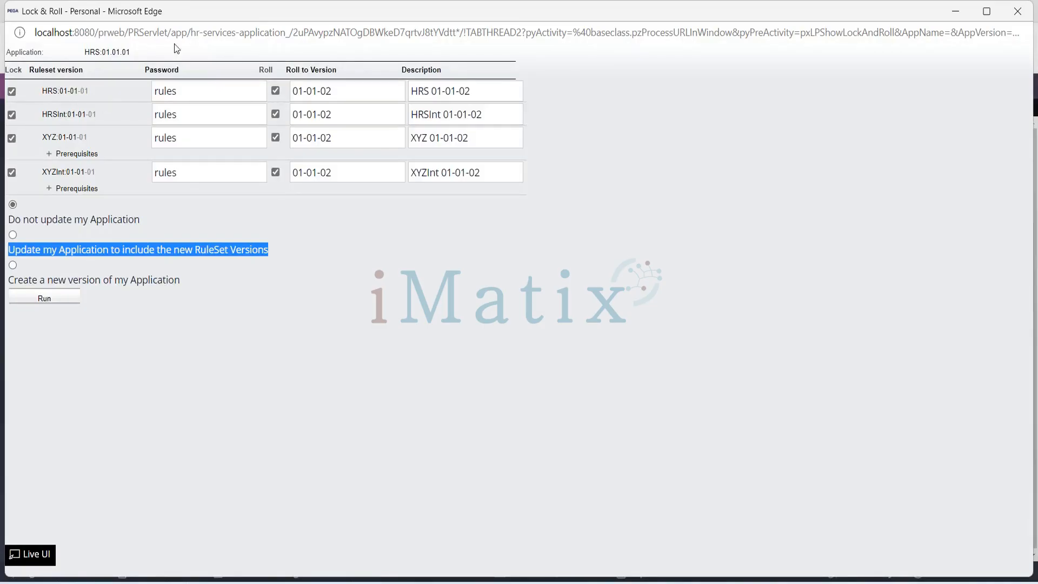
{"action": "left_click", "coordinate": [48, 303]}
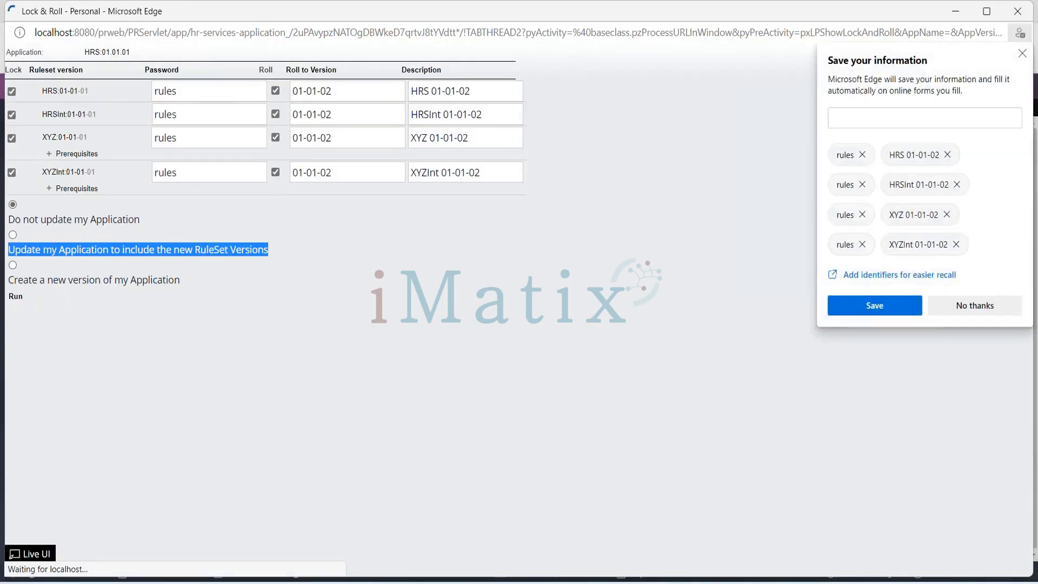
{"action": "left_click", "coordinate": [1022, 54]}
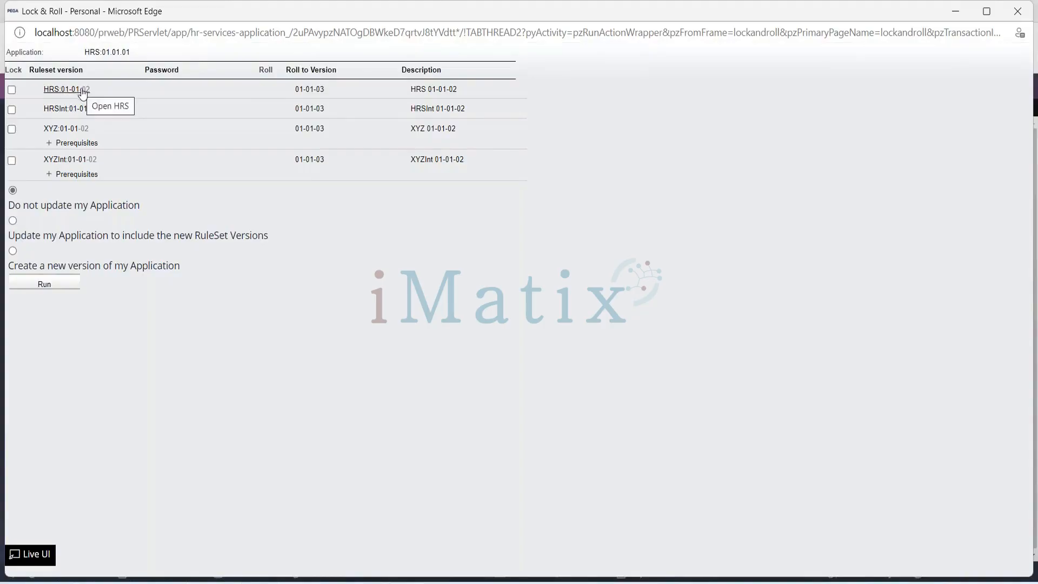
- Minimize the Lock & Roll window and refresh the HRS ruleset record to check its version list and lock status
{"action": "left_click_drag", "start_coordinate": [229, 15], "coordinate": [226, 116]}
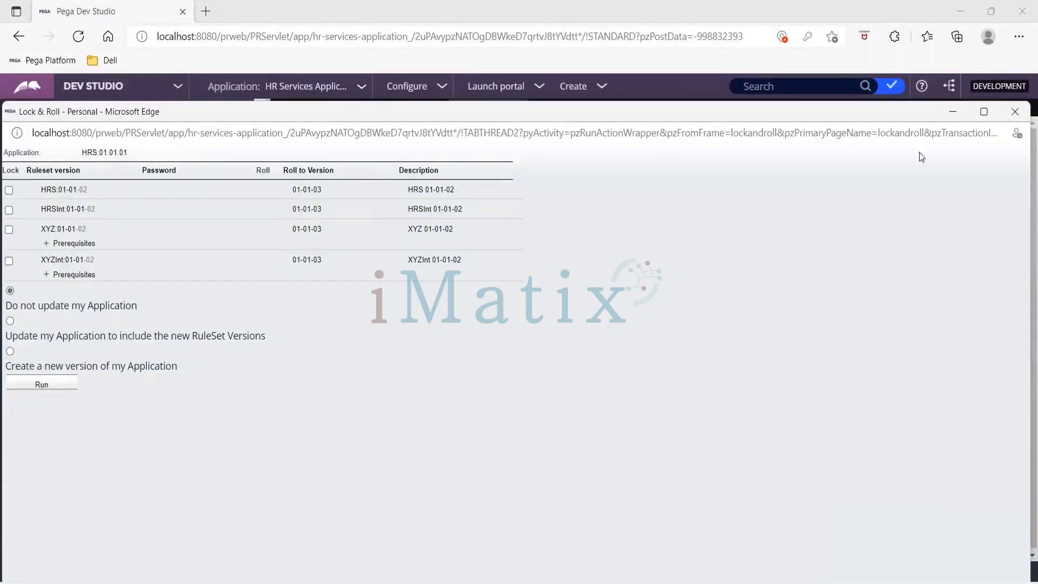
{"action": "left_click", "coordinate": [954, 111]}
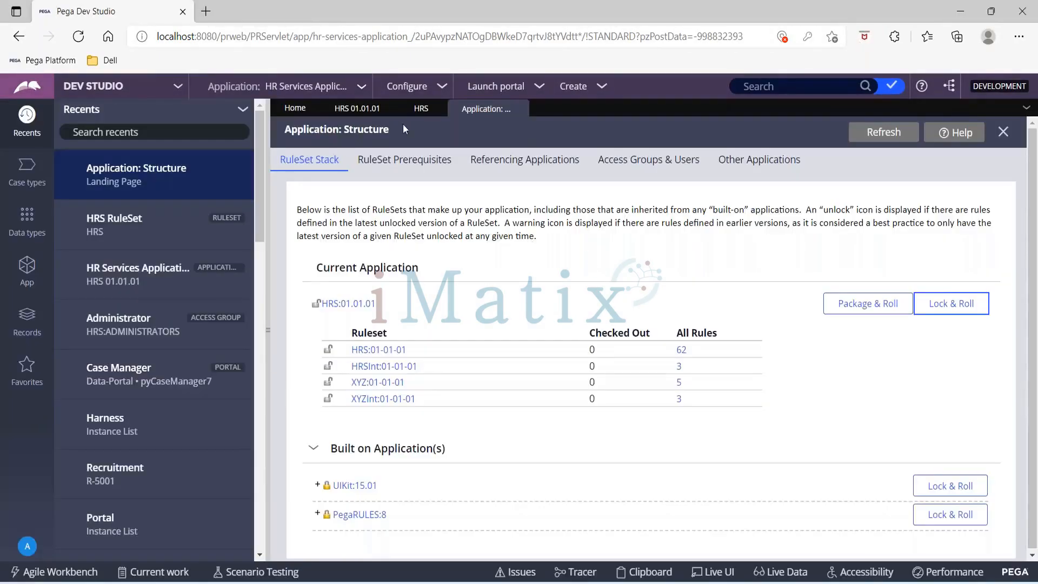
{"action": "left_click", "coordinate": [421, 109]}
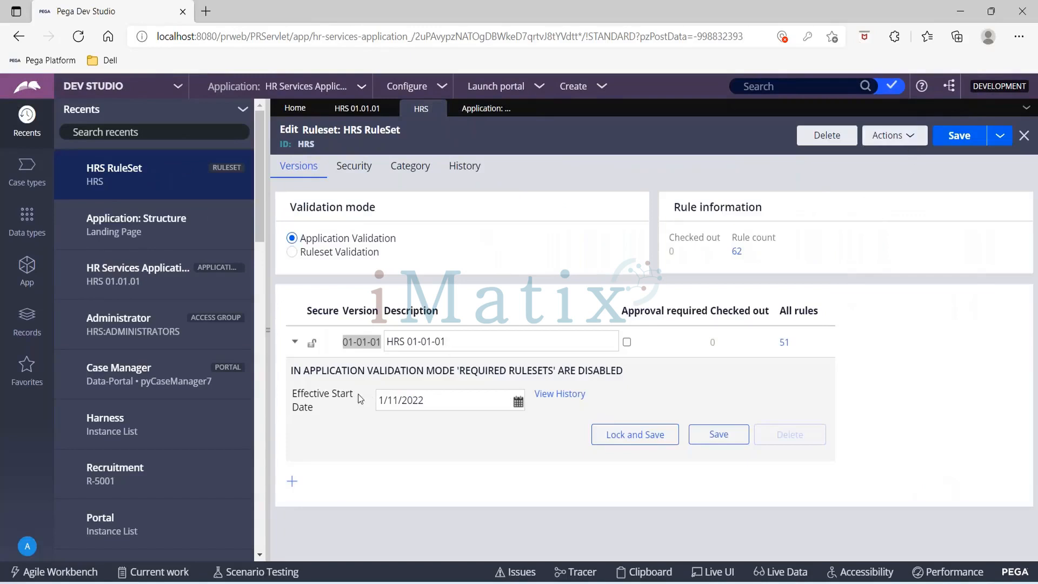
{"action": "left_click", "coordinate": [910, 142]}
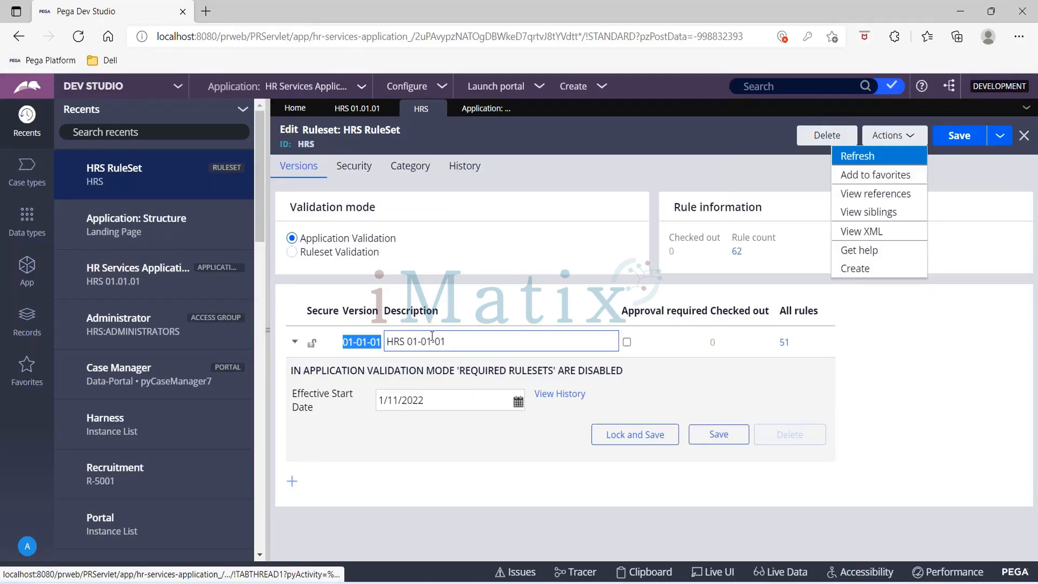
{"action": "left_click", "coordinate": [865, 157]}
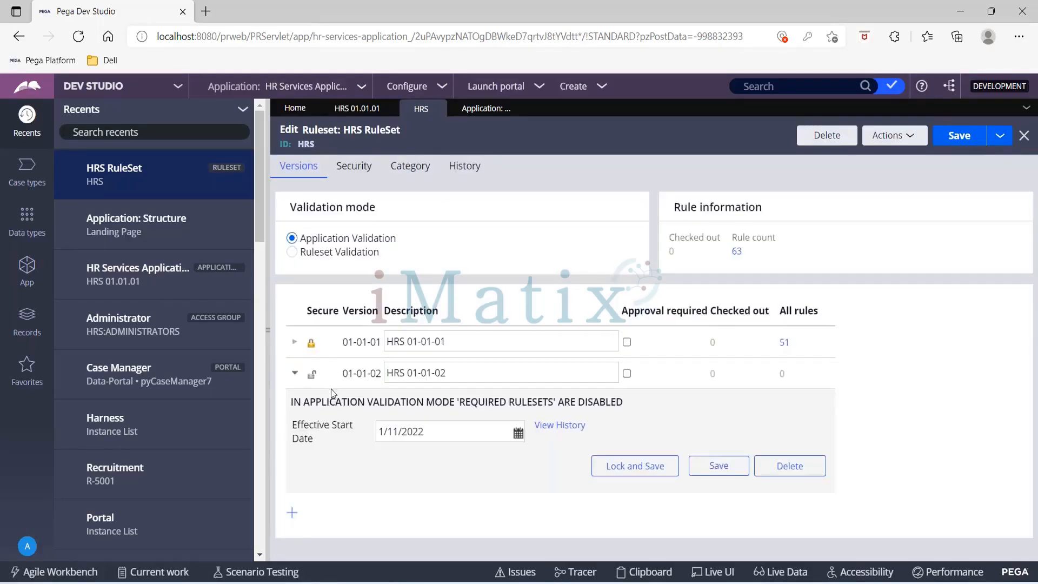
{"action": "left_click", "coordinate": [388, 374]}
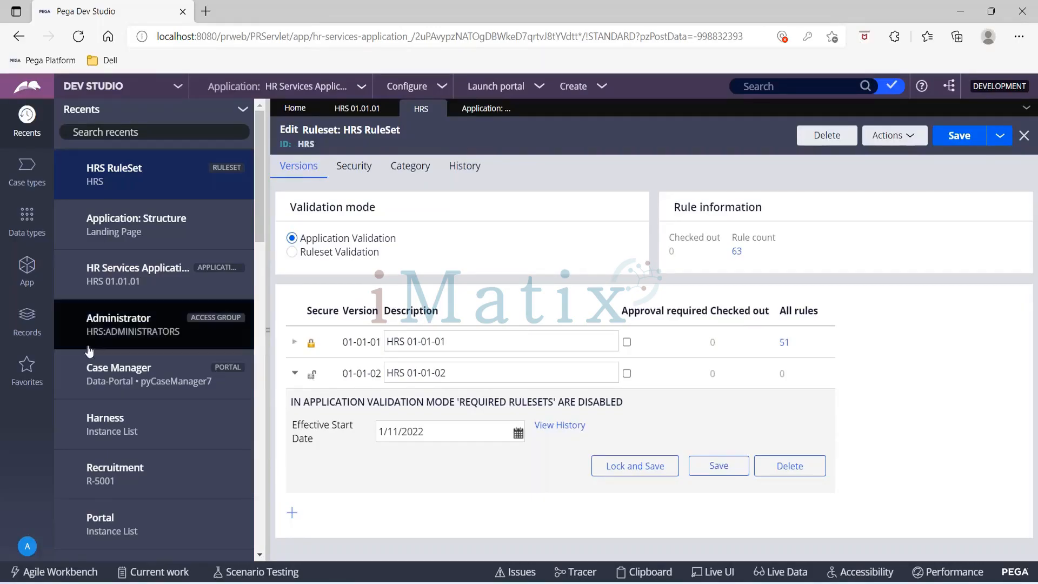
- Refresh the HR Services Application record, check its application rulesets, and open the HRS ruleset from there to inspect version 01-01-02
{"action": "left_click", "coordinate": [356, 111]}
{"action": "left_click", "coordinate": [892, 142]}
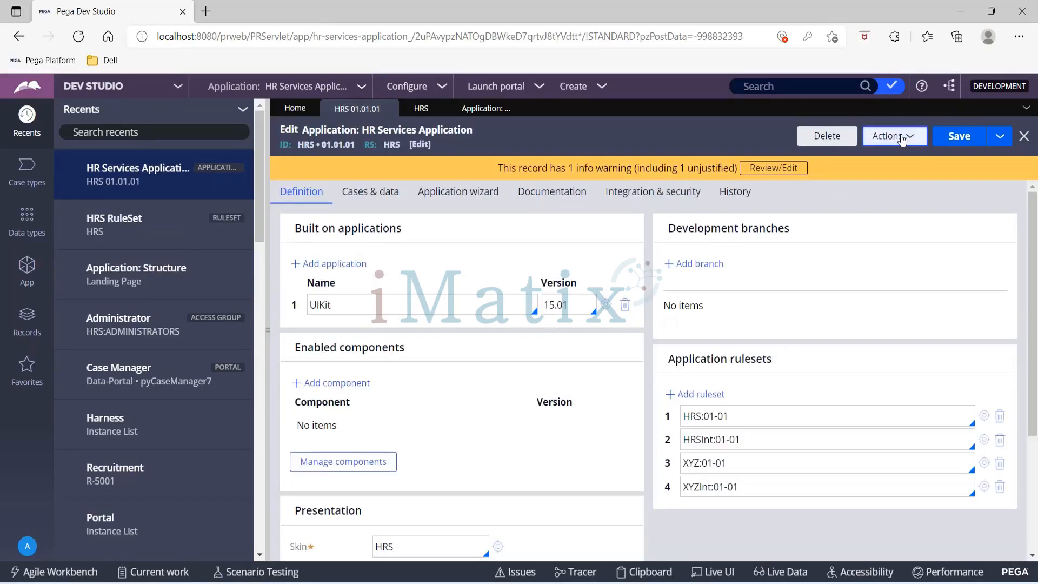
{"action": "left_click", "coordinate": [864, 160]}
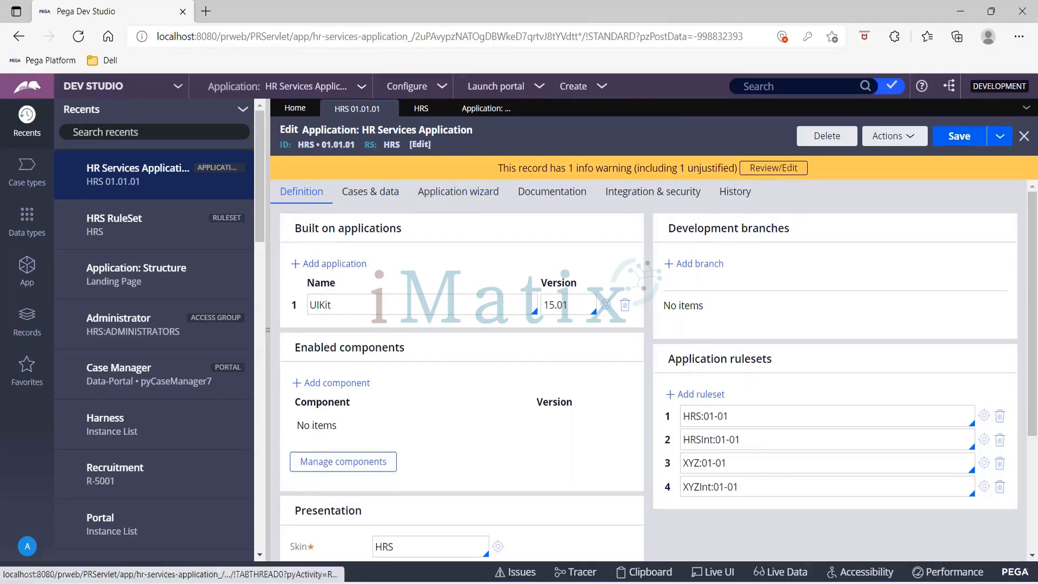
{"action": "left_click", "coordinate": [985, 418]}
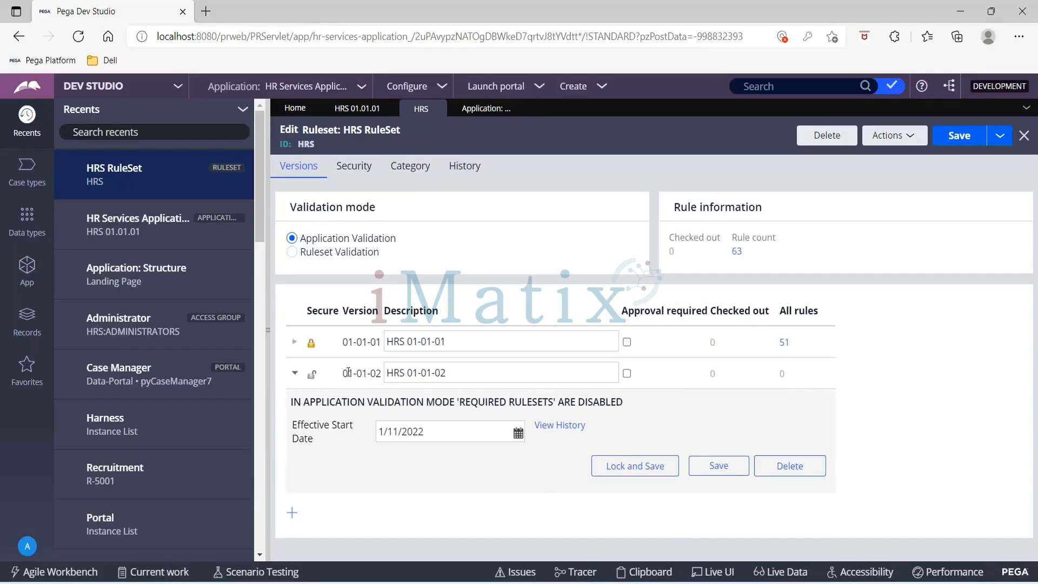
{"action": "left_click_drag", "start_coordinate": [344, 373], "coordinate": [385, 374]}
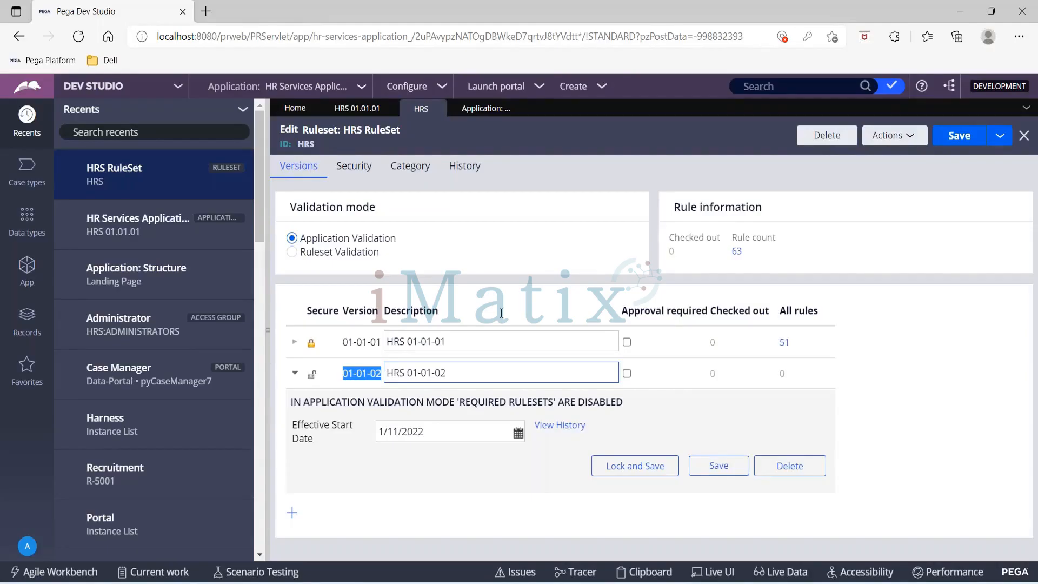
- Refresh the Application: Structure ruleset stack, reopen Lock & Roll for the current application and mark all four rulesets for locking
{"action": "left_click", "coordinate": [355, 109]}
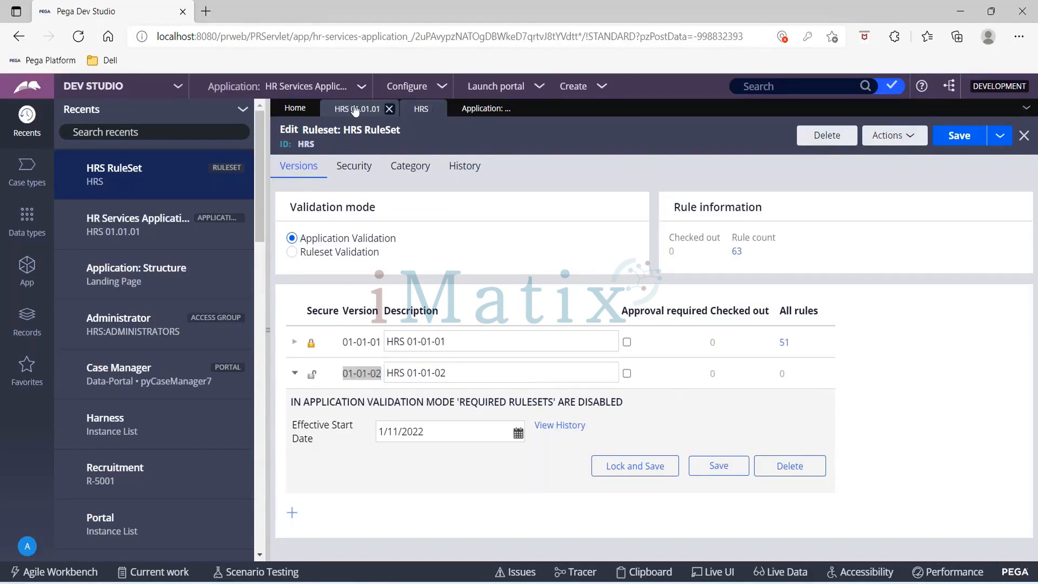
{"action": "left_click", "coordinate": [485, 115]}
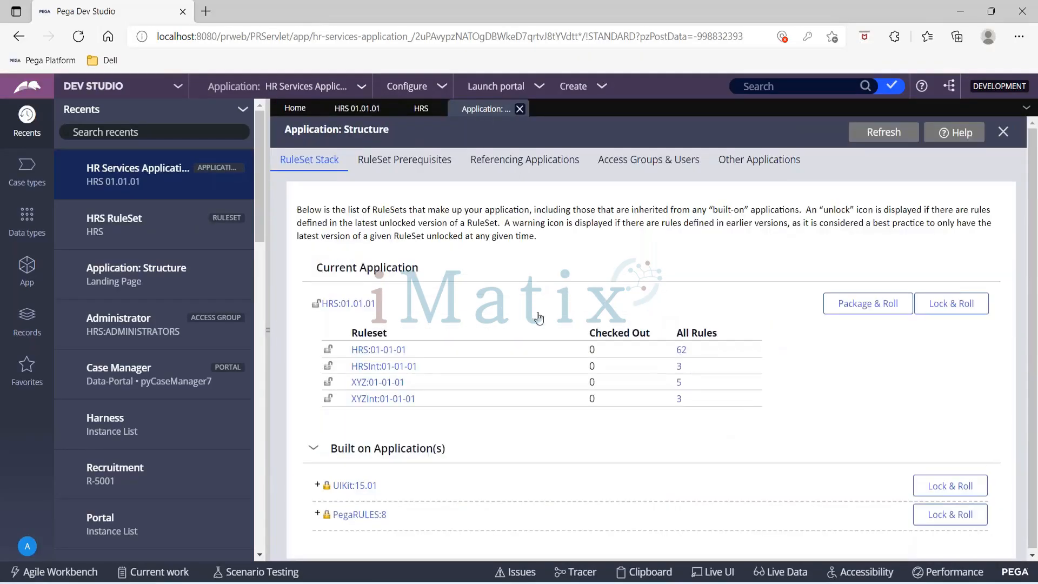
{"action": "left_click", "coordinate": [881, 136]}
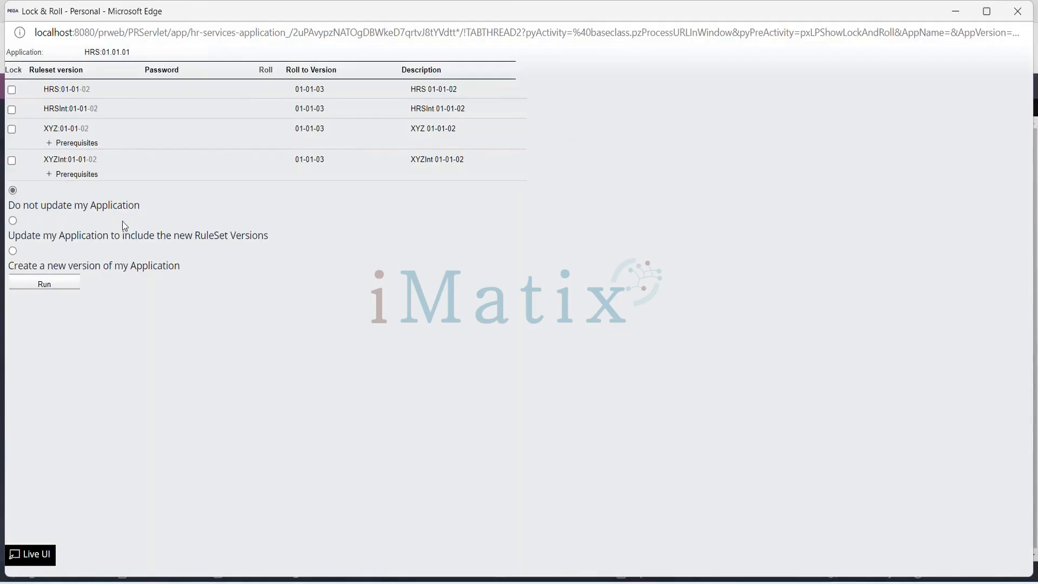
{"action": "left_click", "coordinate": [12, 89]}
{"action": "left_click", "coordinate": [12, 114]}
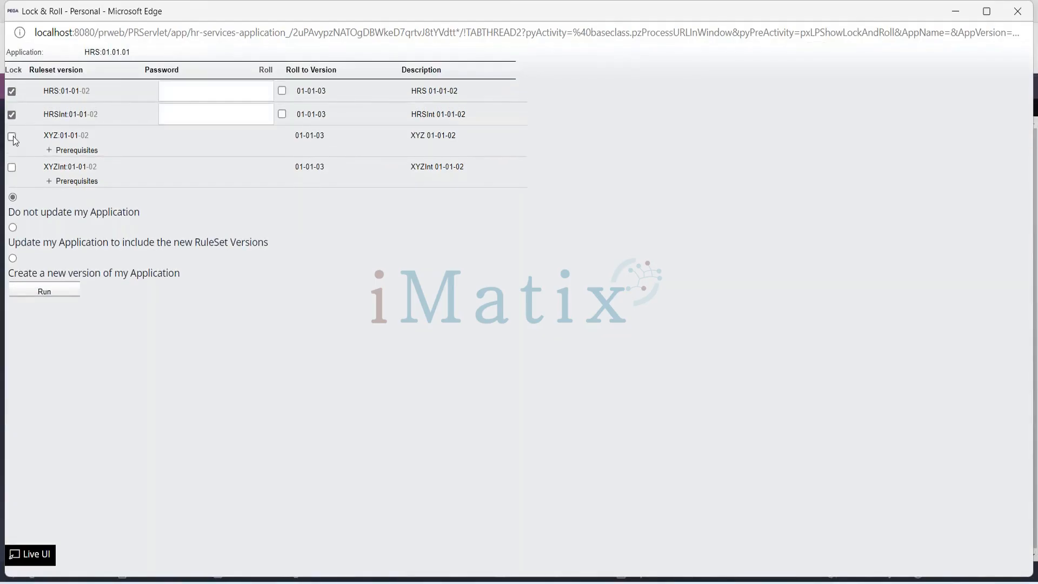
{"action": "left_click", "coordinate": [11, 136]}
{"action": "left_click", "coordinate": [12, 172]}
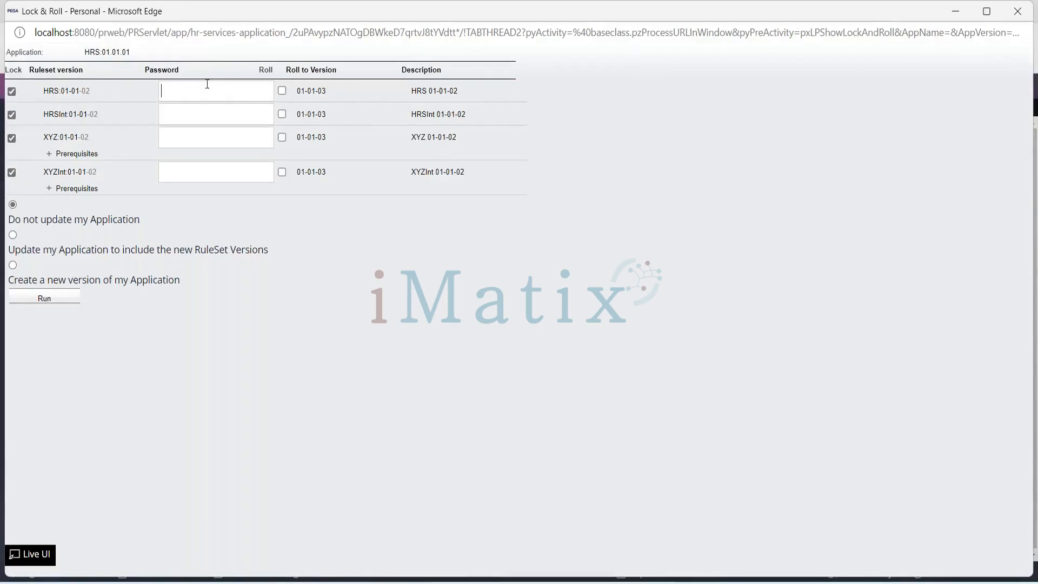
- Enter the same lock password for the HRS, HRSInt, XYZ and XYZInt 01-01-02 versions
{"action": "type", "text": "rules"}
{"action": "left_click", "coordinate": [208, 119]}
{"action": "key", "text": "ctrl+v"}
{"action": "left_click", "coordinate": [208, 138]}
{"action": "key", "text": "ctrl+v"}
{"action": "key", "text": "ctrl+v"}
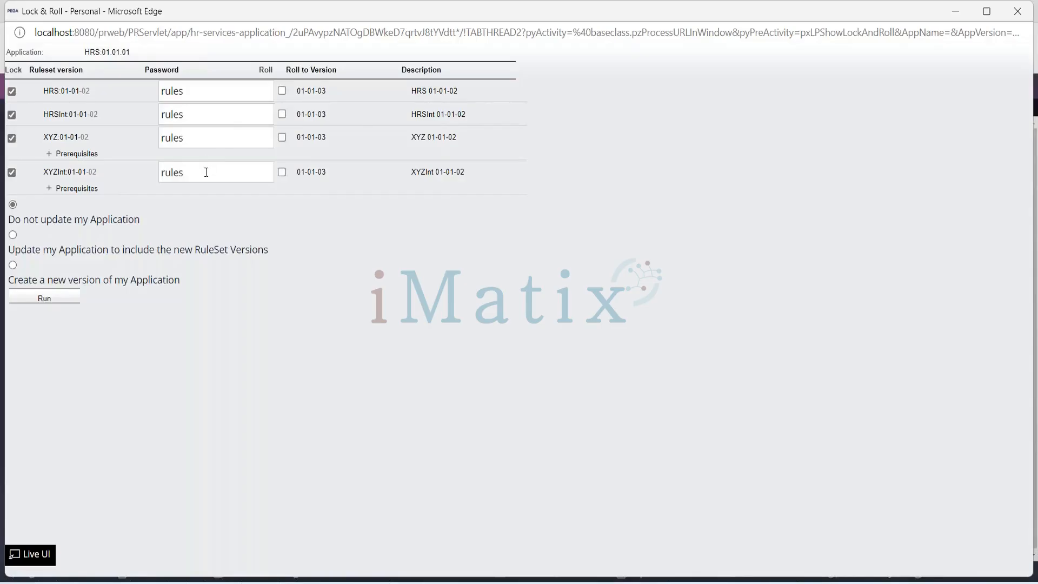
- Enable rolling for the HRS, HRSInt, XYZ and XYZInt rulesets
{"action": "left_click", "coordinate": [282, 90]}
{"action": "left_click", "coordinate": [282, 114]}
{"action": "left_click", "coordinate": [282, 137]}
{"action": "left_click", "coordinate": [282, 172]}
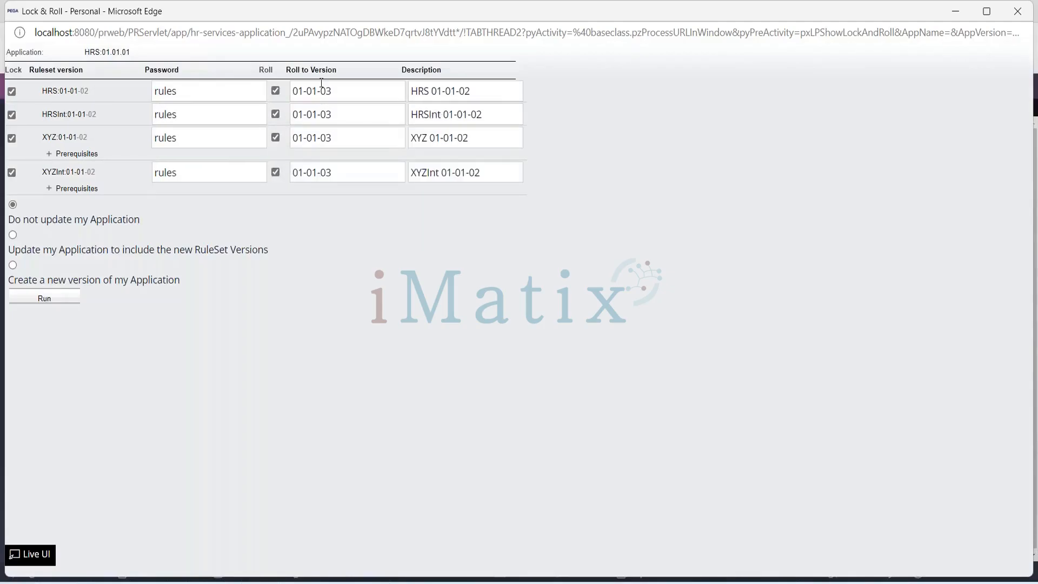
- Set the roll-to version of the HRS and HRSInt rulesets to 01-02-01
{"action": "key", "text": "BackSpace"}
{"action": "type", "text": "2"}
{"action": "key", "text": "BackSpace"}
{"action": "type", "text": "1"}
{"action": "left_click", "coordinate": [319, 114]}
{"action": "key", "text": "BackSpace"}
{"action": "type", "text": "2"}
{"action": "key", "text": "Delete"}
{"action": "type", "text": "1"}
- Set the roll-to version of the XYZ and XYZInt rulesets to 01-02-01
{"action": "left_click", "coordinate": [318, 139]}
{"action": "key", "text": "BackSpace"}
{"action": "type", "text": "2"}
{"action": "left_click", "coordinate": [318, 174]}
{"action": "key", "text": "BackSpace"}
{"action": "type", "text": "2"}
{"action": "key", "text": "Right"}
{"action": "key", "text": "Right"}
{"action": "key", "text": "BackSpace"}
{"action": "type", "text": "1"}
- Change the roll descriptions of the first two rulesets to HRS 01-02-01 and HRSInt 01-02-01
{"action": "left_click", "coordinate": [455, 92]}
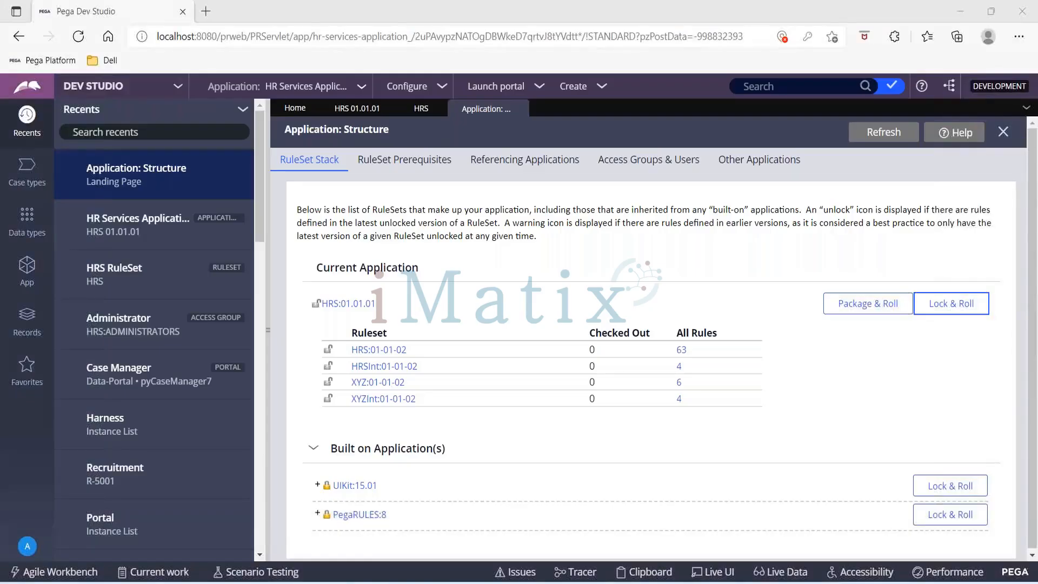
{"action": "left_click", "coordinate": [409, 106]}
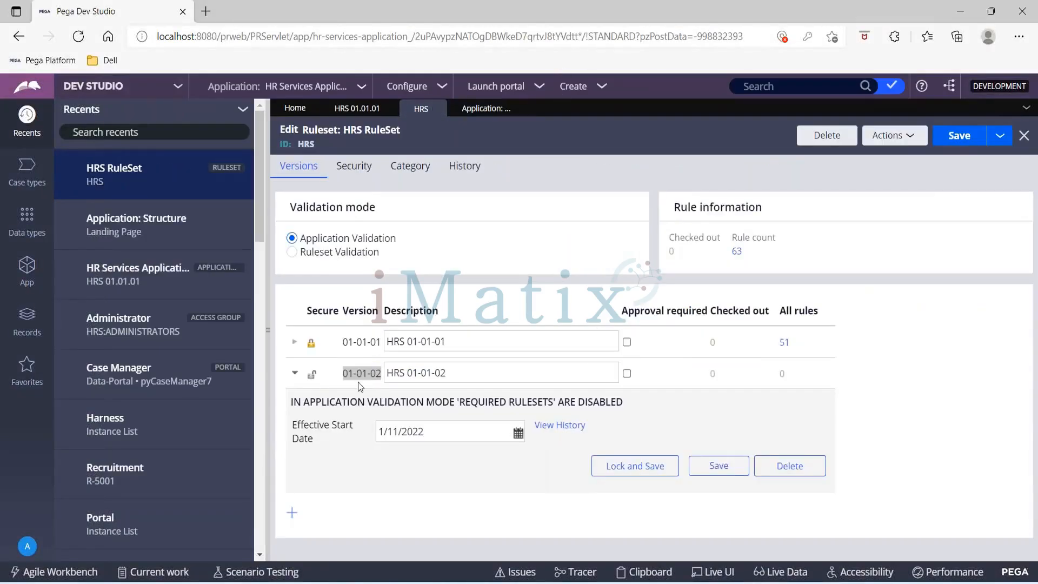
{"action": "left_click", "coordinate": [489, 114]}
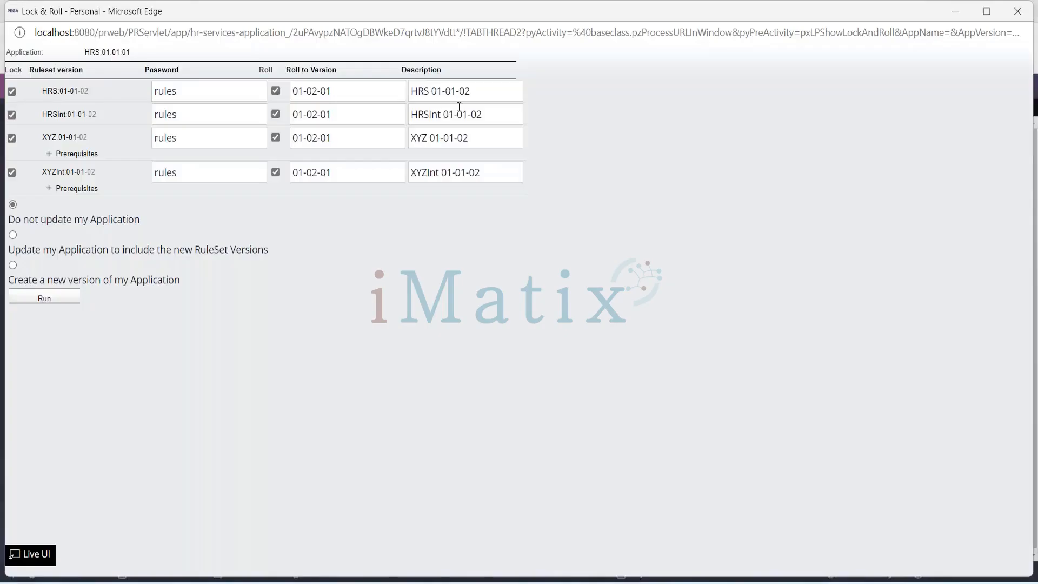
{"action": "key", "text": "BackSpace"}
{"action": "type", "text": "2"}
{"action": "key", "text": "Right"}
{"action": "key", "text": "BackSpace"}
{"action": "type", "text": "1"}
{"action": "left_click", "coordinate": [468, 114]}
{"action": "key", "text": "BackSpace"}
{"action": "type", "text": "2"}
{"action": "key", "text": "BackSpace"}
{"action": "type", "text": "1"}
- Change the roll descriptions of the last two rulesets to XYZ 01-02-01 and XYZInt 01-02-01
{"action": "left_click", "coordinate": [455, 139]}
{"action": "key", "text": "BackSpace"}
{"action": "type", "text": "2"}
{"action": "key", "text": "End"}
{"action": "key", "text": "BackSpace"}
{"action": "type", "text": "1"}
{"action": "left_click", "coordinate": [468, 176]}
{"action": "key", "text": "BackSpace"}
{"action": "type", "text": "2"}
- Choose to update the application to include the new ruleset versions, with the update description HR Services Application:01.02.01
{"action": "left_click", "coordinate": [14, 238]}
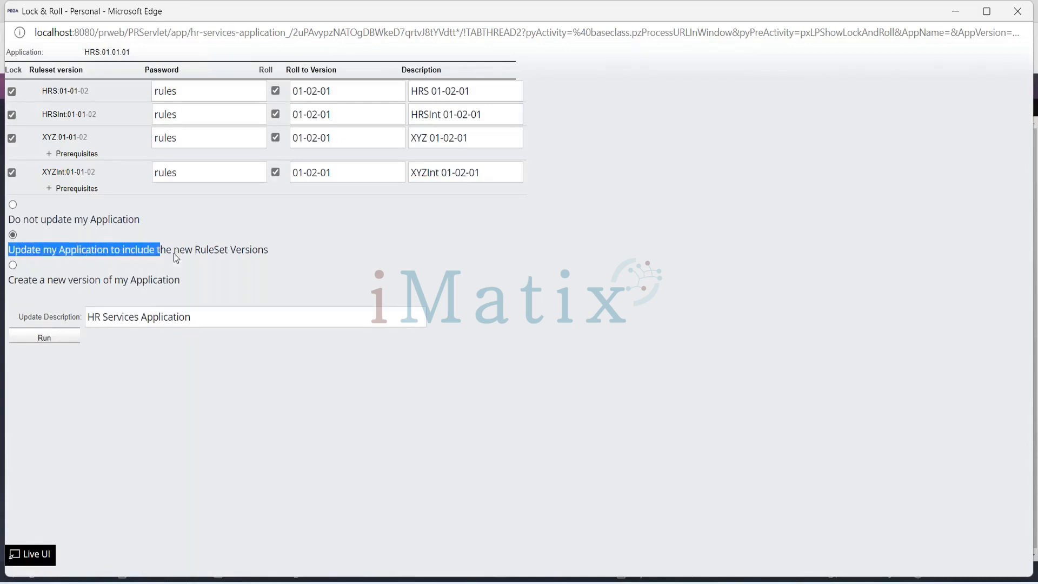
{"action": "left_click_drag", "start_coordinate": [262, 260], "coordinate": [285, 256]}
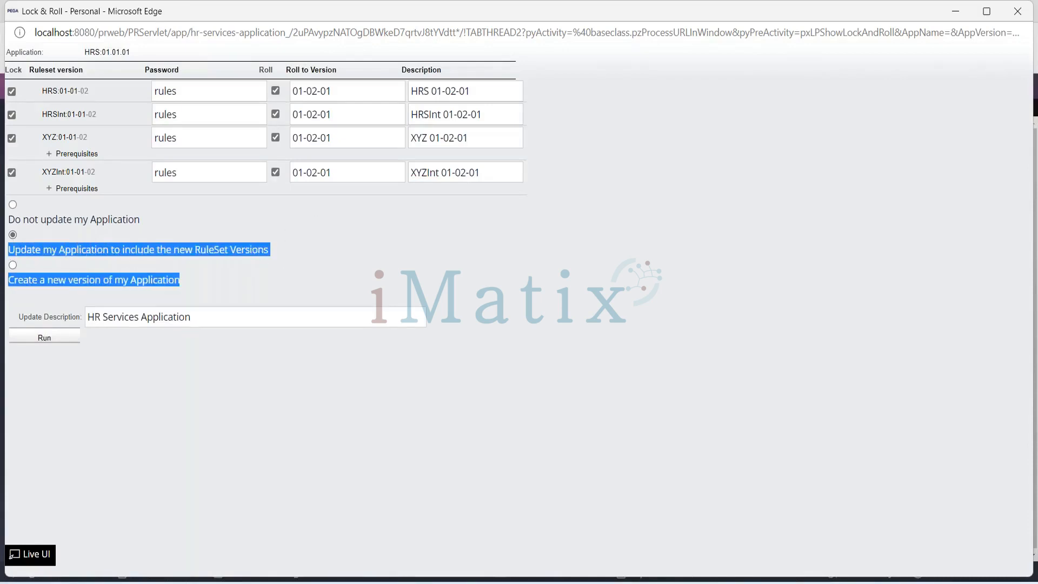
{"action": "left_click", "coordinate": [281, 248]}
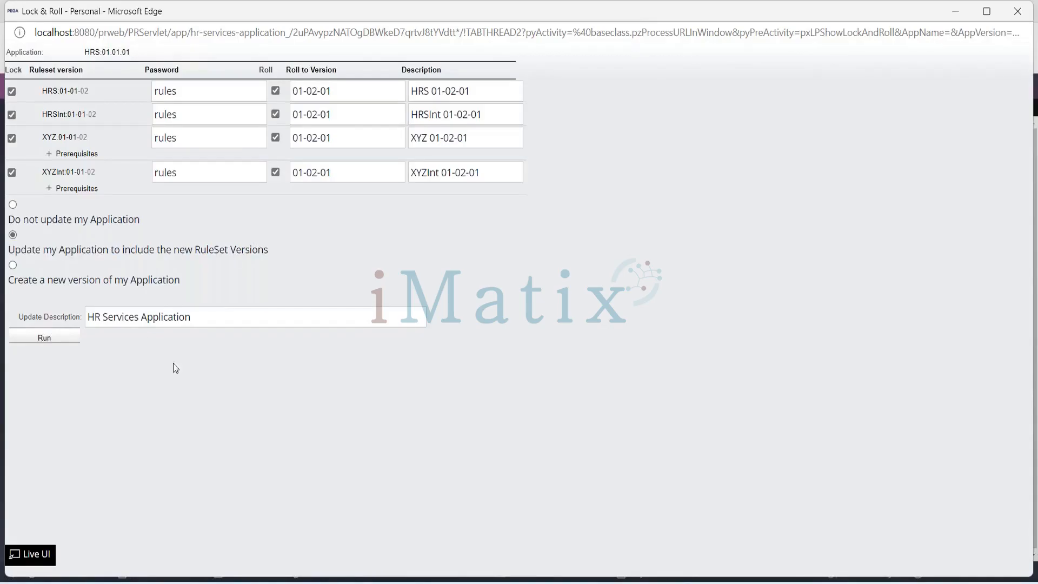
{"action": "left_click", "coordinate": [214, 322]}
{"action": "type", "text": ":01.02.01"}
- Run the Lock & Roll, dismiss the browser's offer to save the form information, and return to the Application: Structure page
{"action": "left_click", "coordinate": [46, 333]}
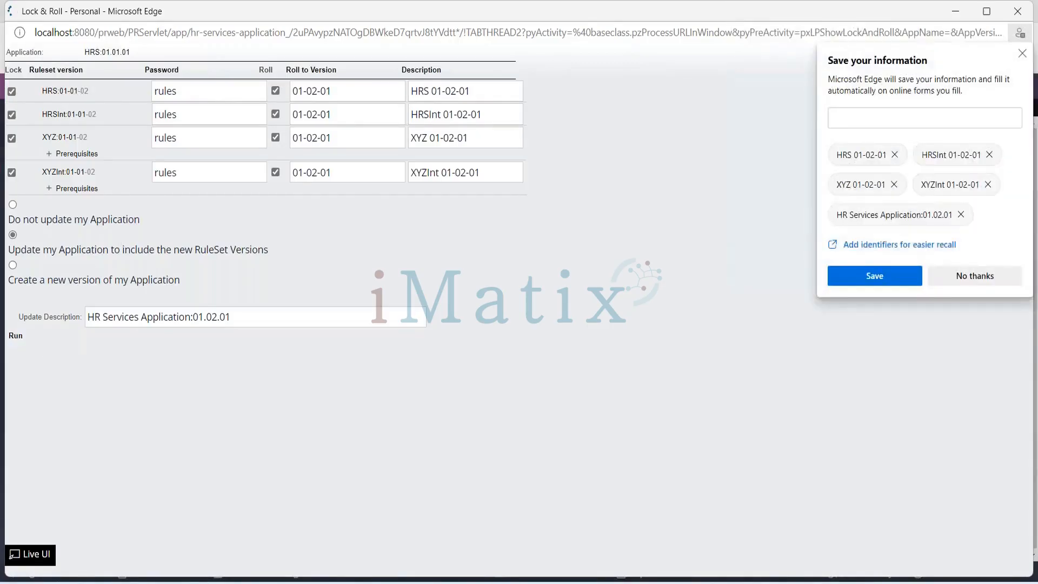
{"action": "left_click", "coordinate": [1025, 64]}
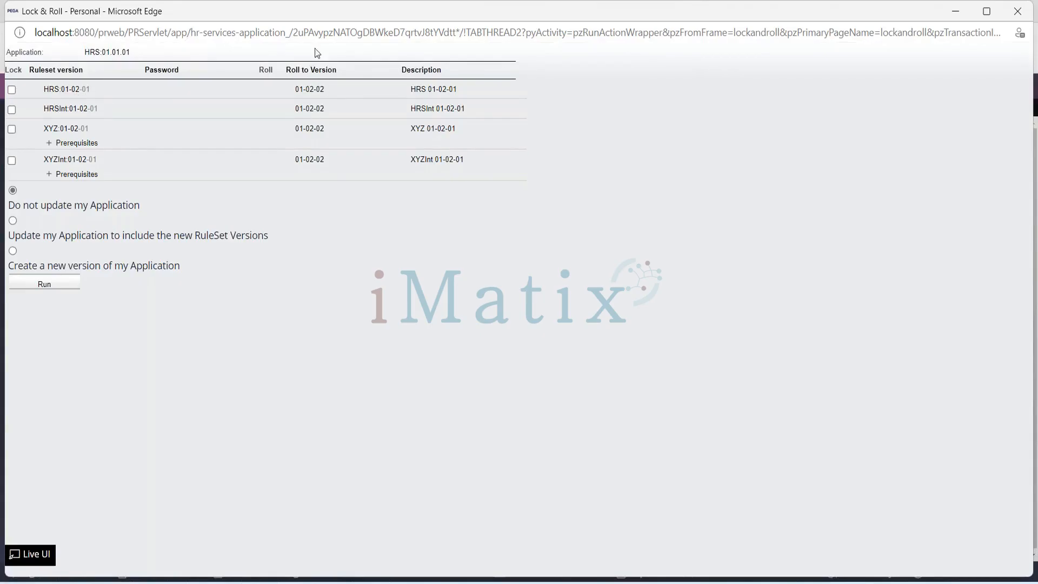
{"action": "left_click", "coordinate": [986, 11]}
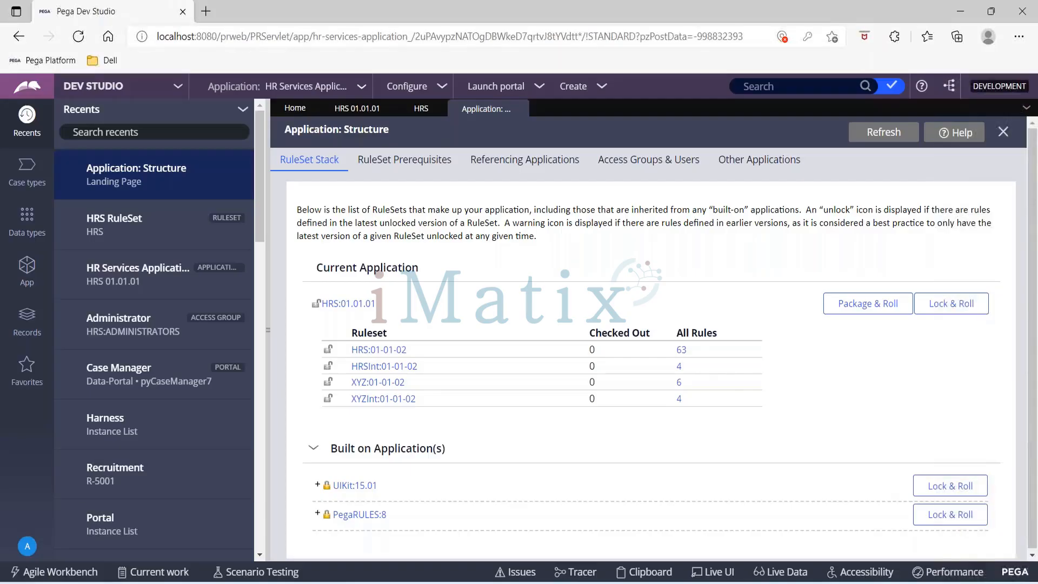
- Refresh the HRS ruleset record and check that 01-01-02 is locked and 01-02-01 exists
{"action": "left_click", "coordinate": [420, 110]}
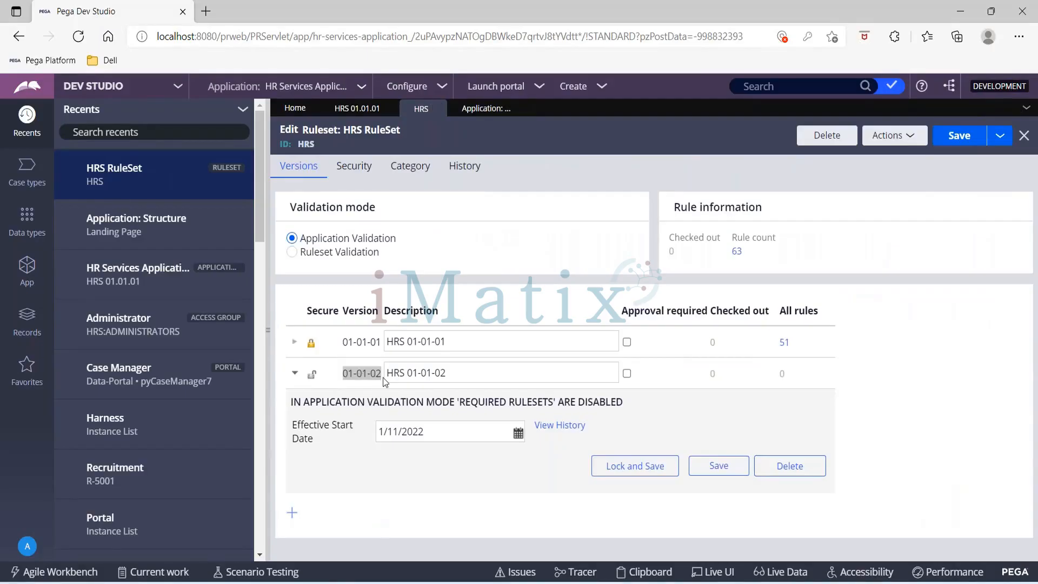
{"action": "left_click", "coordinate": [899, 142]}
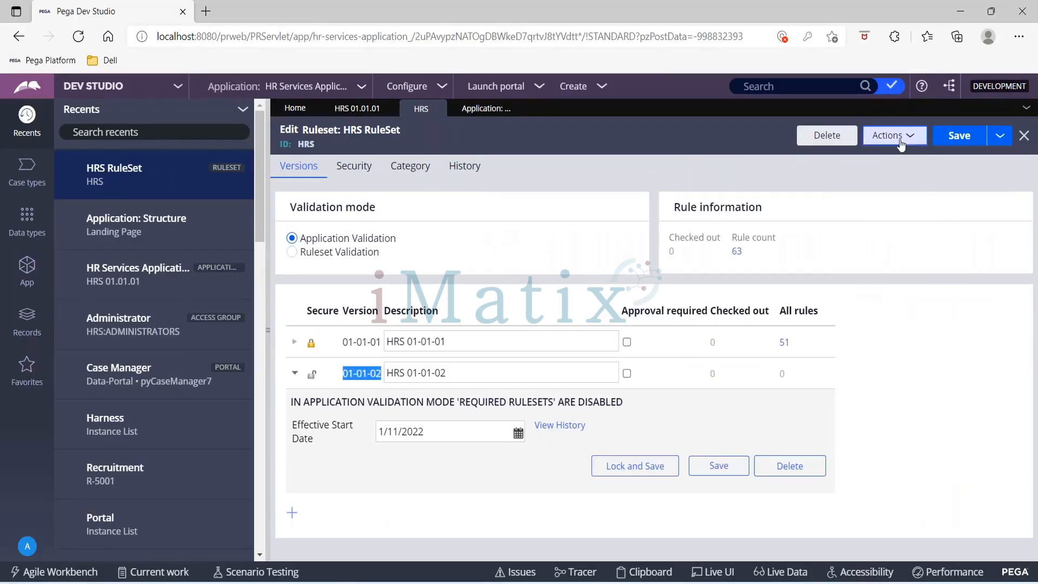
{"action": "left_click", "coordinate": [898, 162]}
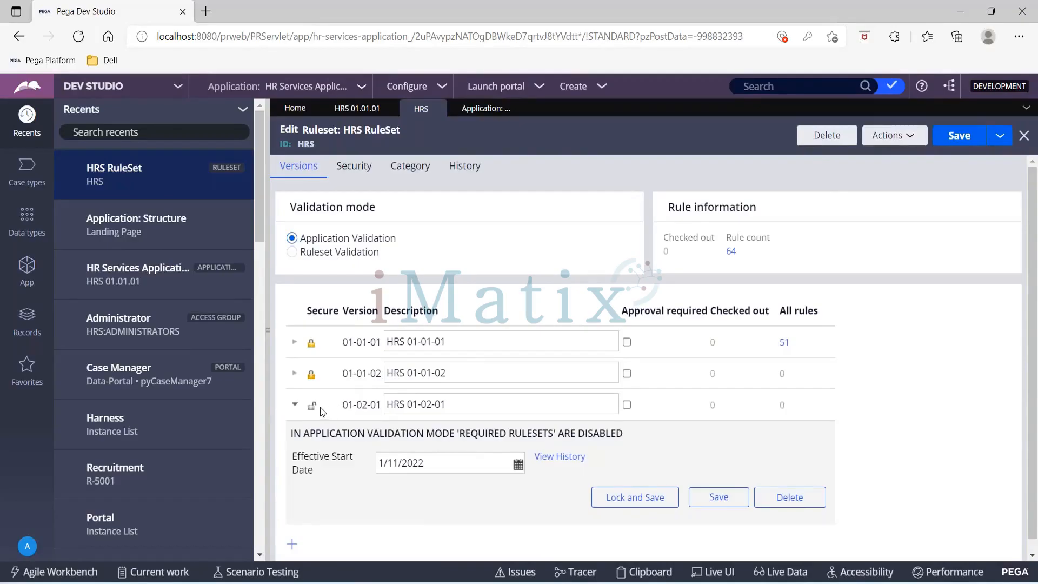
- Refresh the HR Services Application record and compare its application ruleset versions with the versions listed in the HRS ruleset
{"action": "left_click_drag", "start_coordinate": [344, 372], "coordinate": [381, 373]}
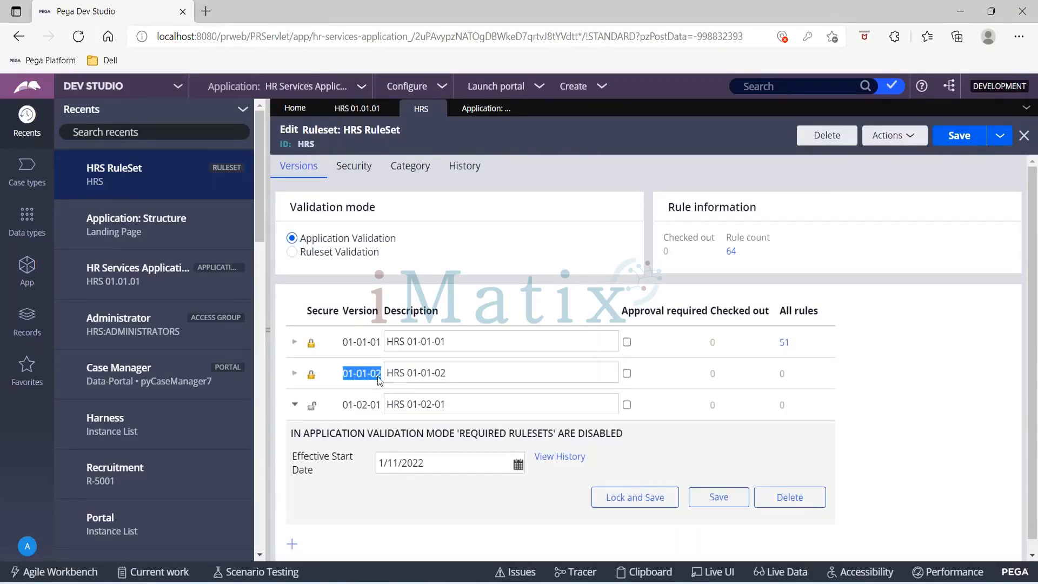
{"action": "left_click_drag", "start_coordinate": [344, 406], "coordinate": [381, 410]}
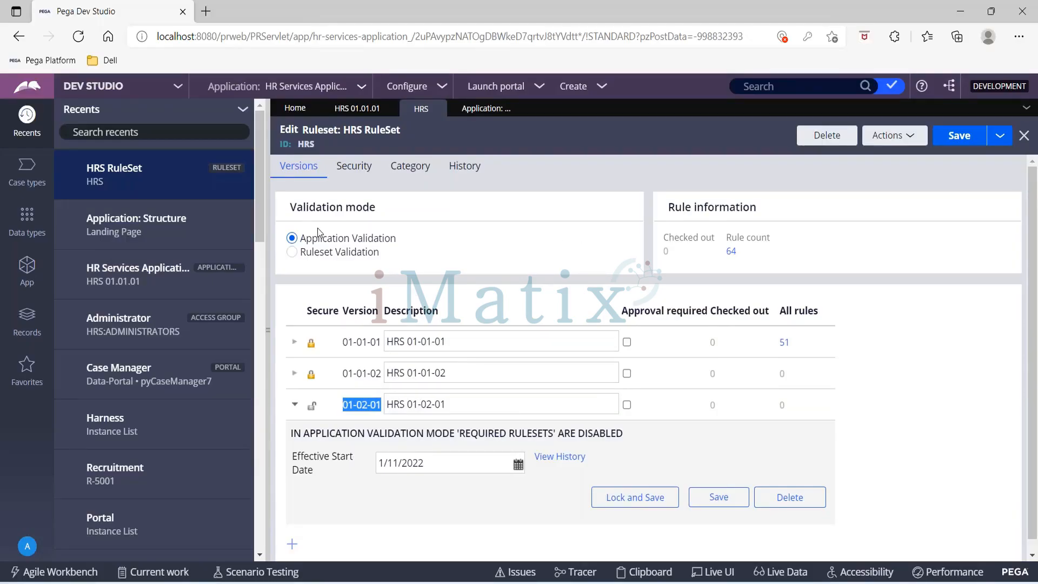
{"action": "left_click", "coordinate": [348, 114]}
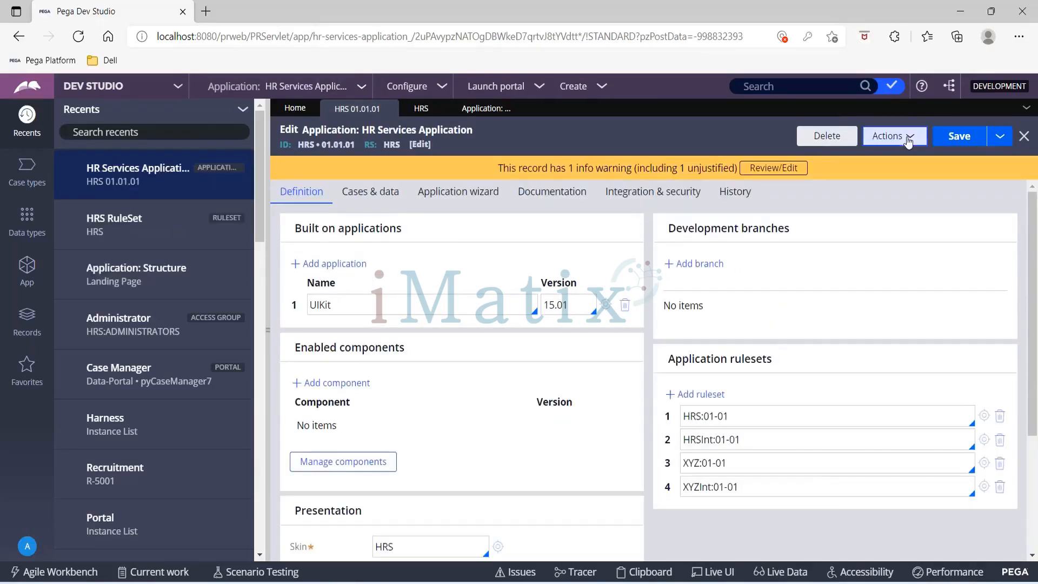
{"action": "left_click", "coordinate": [909, 139]}
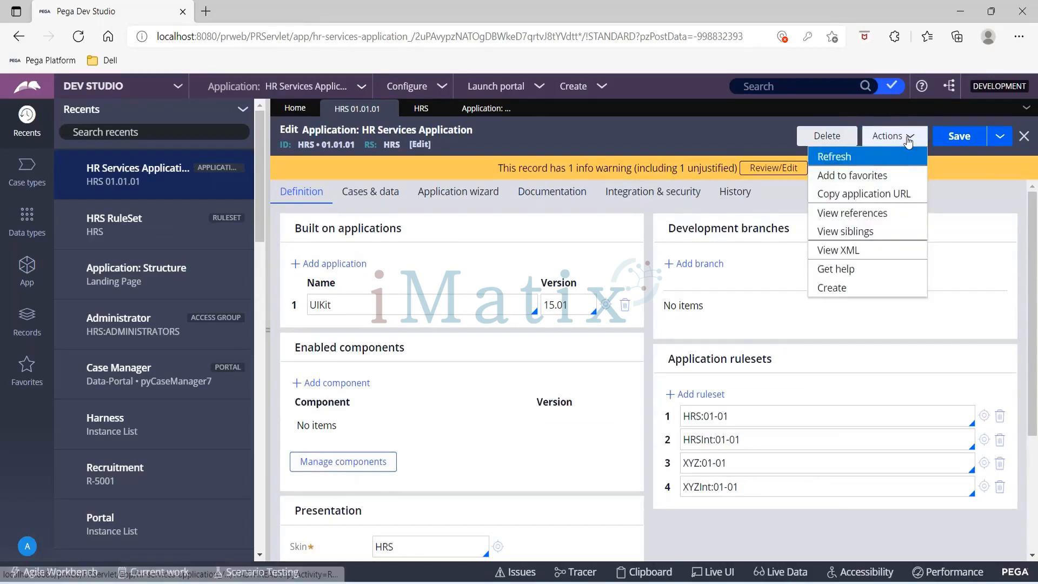
{"action": "left_click", "coordinate": [886, 157]}
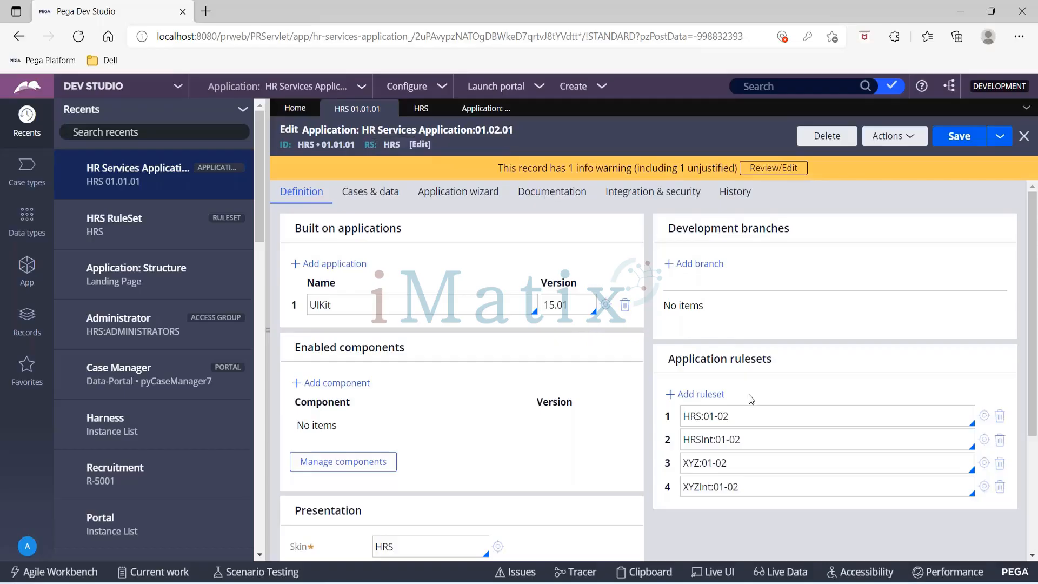
{"action": "scroll", "coordinate": [751, 398], "scroll_direction": "down", "scroll_amount": 2}
{"action": "left_click_drag", "start_coordinate": [731, 330], "coordinate": [704, 331]}
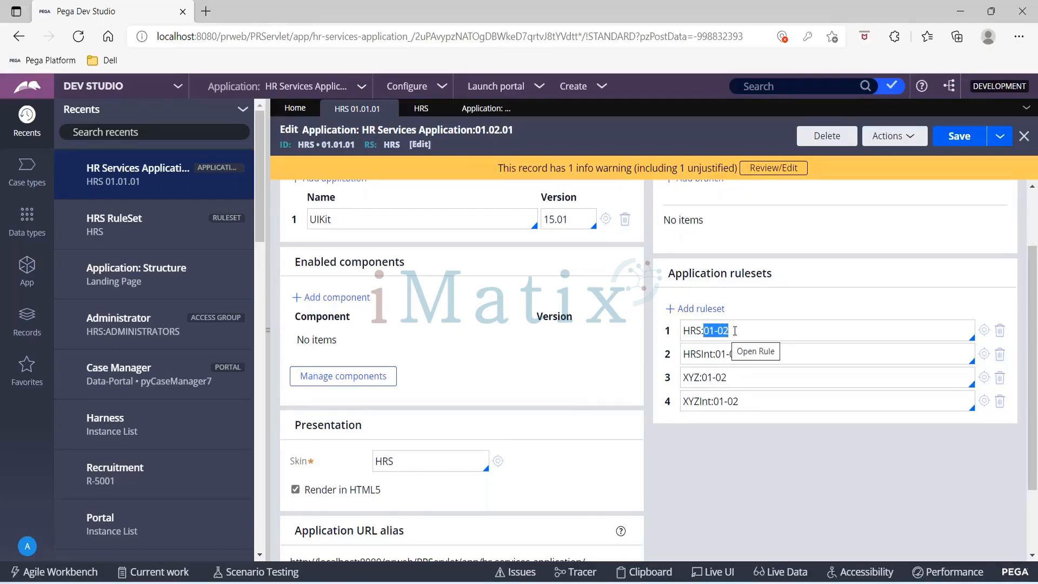
{"action": "left_click", "coordinate": [982, 334]}
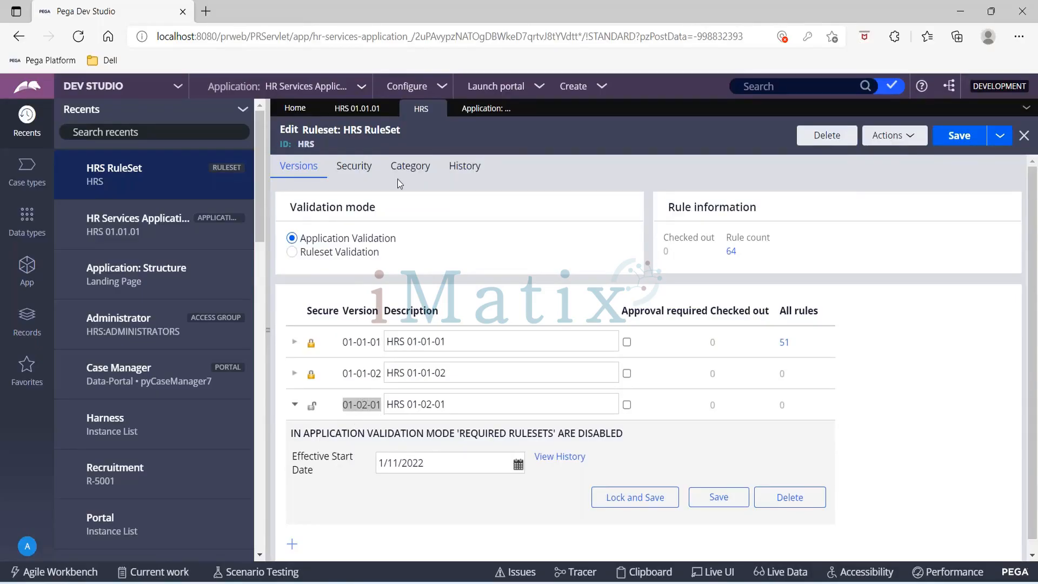
{"action": "left_click", "coordinate": [361, 110]}
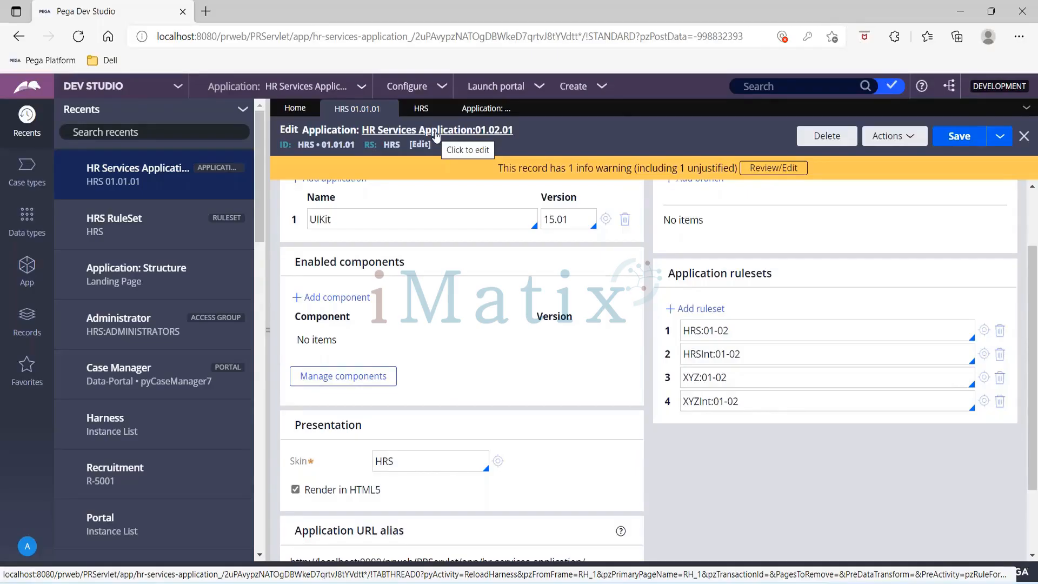
- Refresh the Application: Structure page and open Lock & Roll for the current application HRS:01.01.01
{"action": "left_click", "coordinate": [491, 109]}
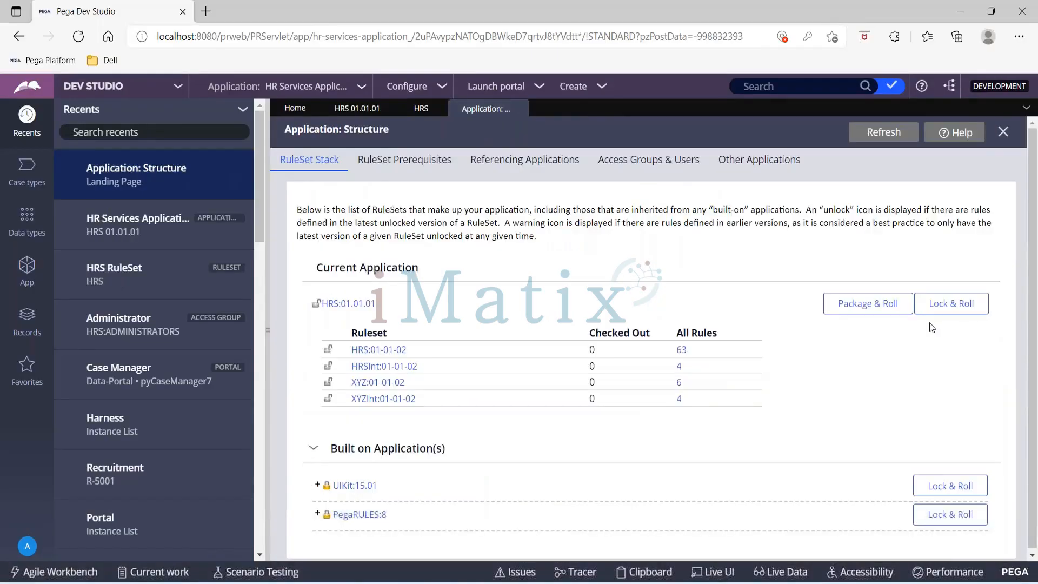
{"action": "left_click", "coordinate": [881, 138]}
{"action": "left_click", "coordinate": [953, 304]}
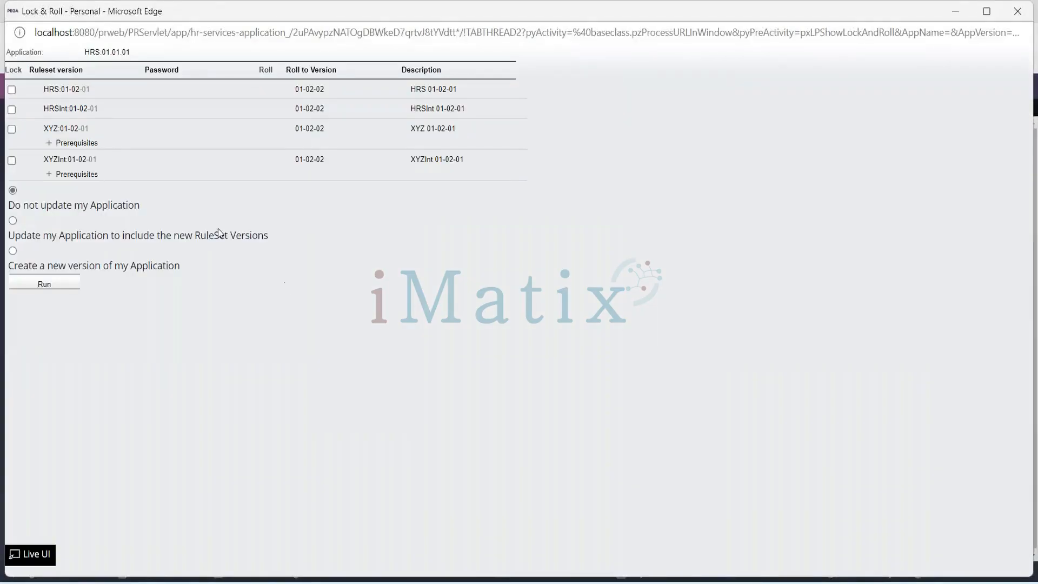
- Mark the 01-02-01 versions of HRS, HRSInt, XYZ and XYZInt for locking and enter the lock password for each
{"action": "left_click", "coordinate": [12, 90]}
{"action": "left_click", "coordinate": [11, 114]}
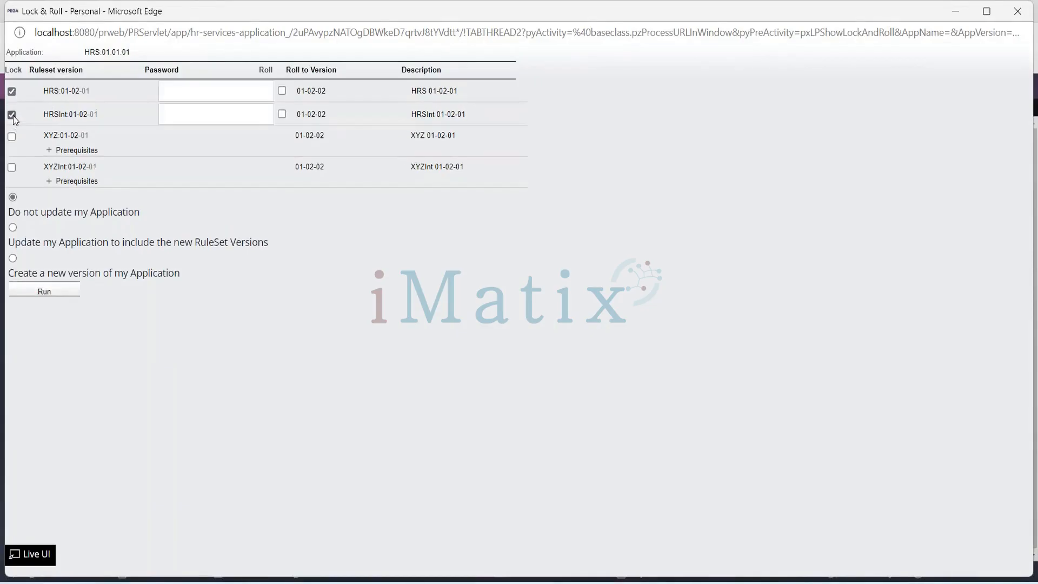
{"action": "left_click", "coordinate": [12, 138]}
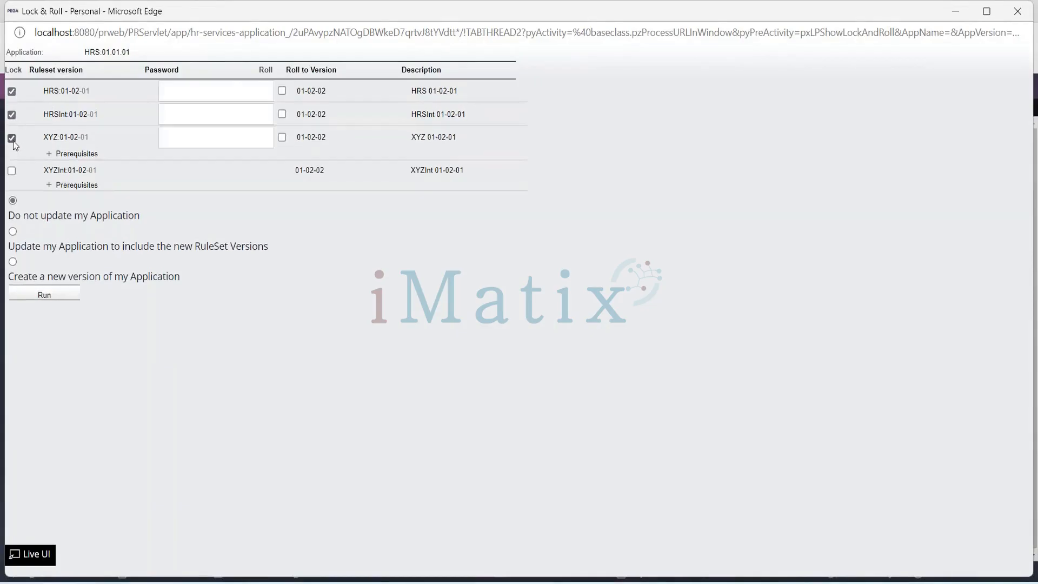
{"action": "left_click", "coordinate": [11, 171]}
{"action": "left_click", "coordinate": [192, 96]}
{"action": "type", "text": "rules"}
{"action": "left_click", "coordinate": [193, 119]}
{"action": "type", "text": "rules"}
{"action": "left_click", "coordinate": [192, 139]}
{"action": "type", "text": "rules"}
{"action": "left_click", "coordinate": [193, 175]}
{"action": "type", "text": "rules"}
- Enable rolling to a new version for all four locked rulesets
{"action": "left_click", "coordinate": [282, 90]}
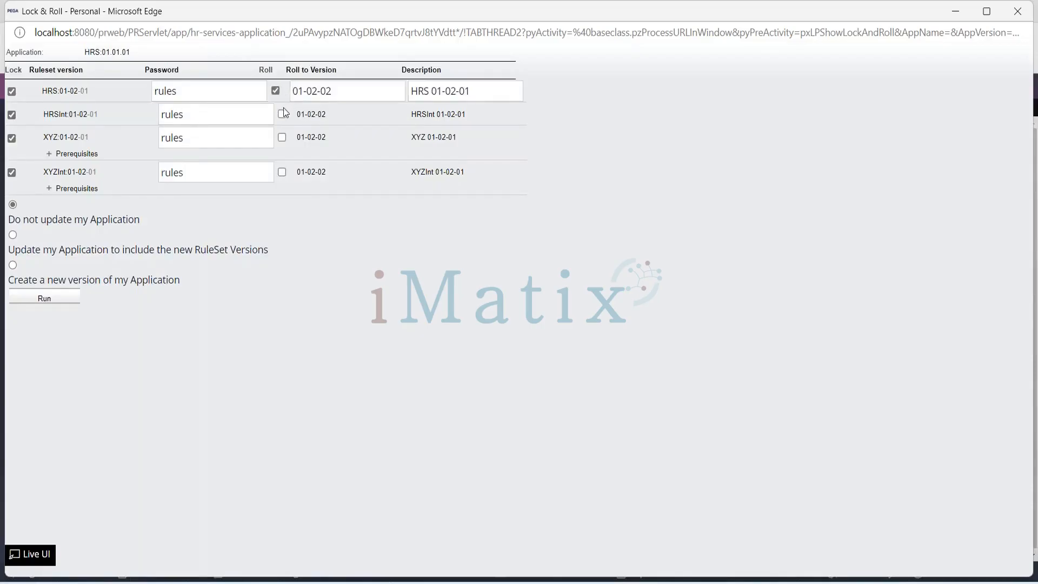
{"action": "left_click", "coordinate": [283, 112]}
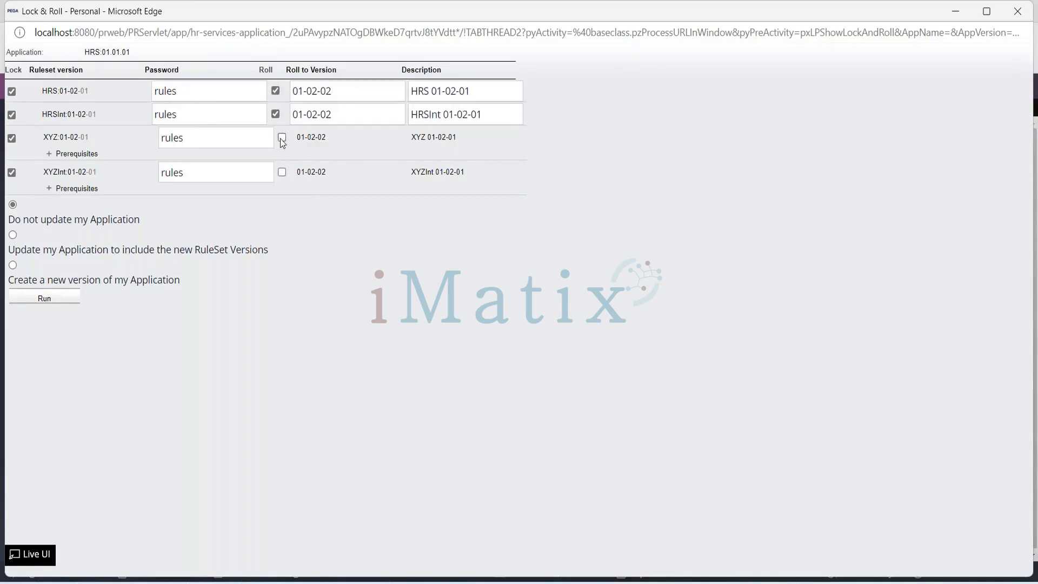
{"action": "left_click", "coordinate": [282, 139]}
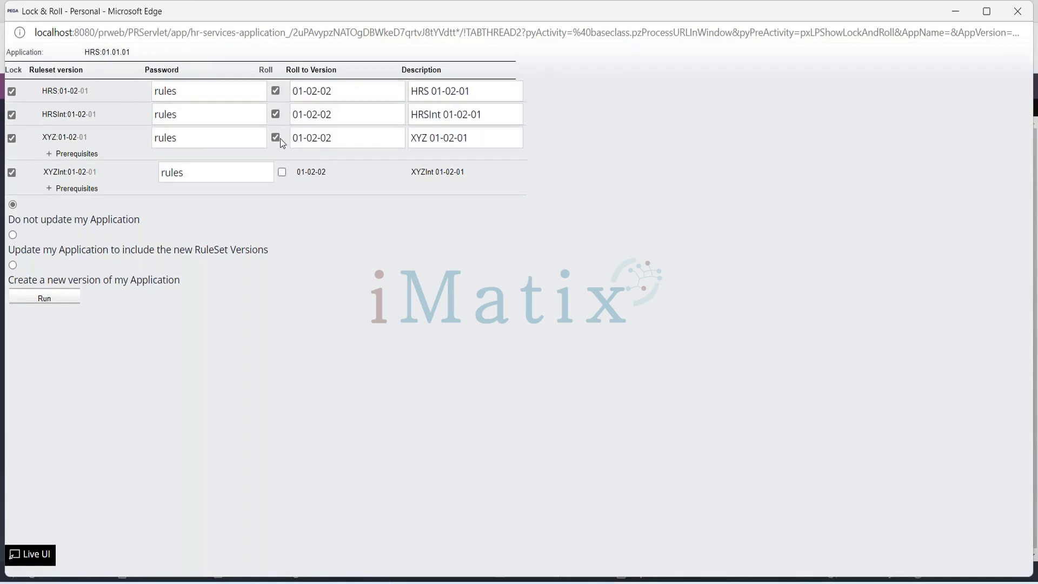
{"action": "left_click", "coordinate": [283, 172]}
- Set the roll-to version of HRS, HRSInt, XYZ and XYZInt to 01-03-01
{"action": "left_click", "coordinate": [318, 91]}
{"action": "key", "text": "BackSpace"}
{"action": "type", "text": "3"}
{"action": "key", "text": "End"}
{"action": "key", "text": "BackSpace"}
{"action": "type", "text": "1"}
{"action": "key", "text": "ctrl+a"}
{"action": "key", "text": "ctrl+c"}
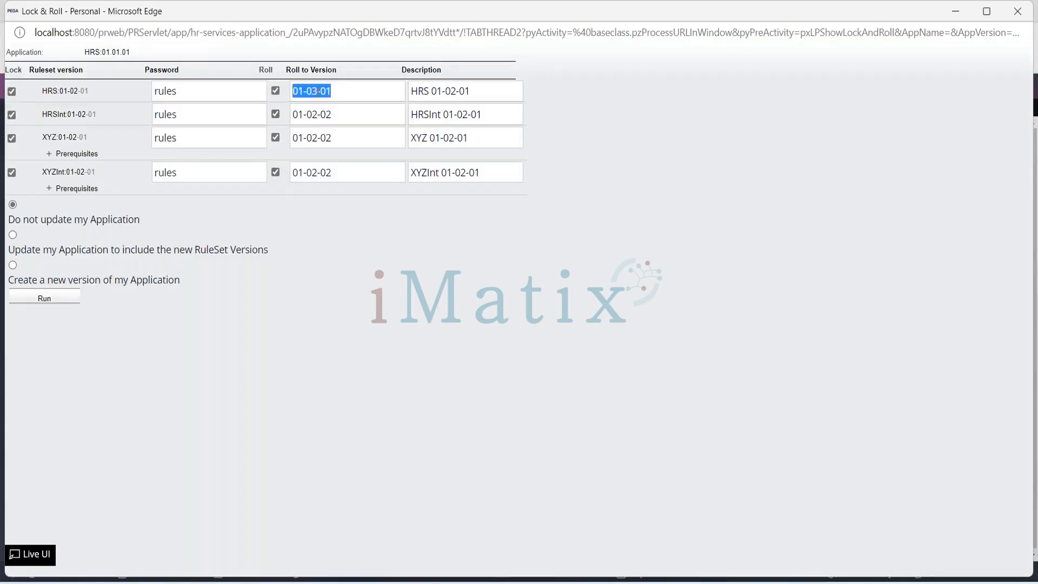
{"action": "left_click", "coordinate": [318, 114]}
{"action": "key", "text": "ctrl+a"}
{"action": "key", "text": "BackSpace"}
{"action": "key", "text": "ctrl+v"}
{"action": "left_click", "coordinate": [323, 142]}
{"action": "key", "text": "ctrl+a"}
{"action": "key", "text": "BackSpace"}
{"action": "key", "text": "ctrl+v"}
{"action": "left_click", "coordinate": [323, 174]}
{"action": "key", "text": "ctrl+a"}
{"action": "key", "text": "BackSpace"}
{"action": "key", "text": "ctrl+v"}
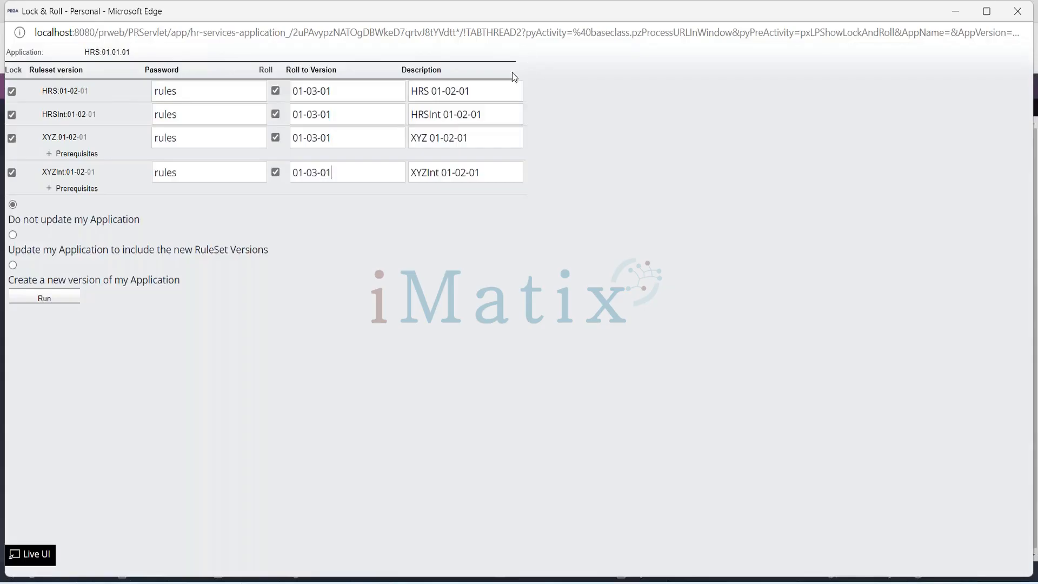
- Change the roll descriptions to HRS 01-03-01, HRSInt 01-03-01, XYZ 01-03-01 and XYZInt 01-03-01
{"action": "left_click", "coordinate": [457, 92]}
{"action": "key", "text": "BackSpace"}
{"action": "type", "text": "3"}
{"action": "left_click", "coordinate": [467, 114]}
{"action": "type", "text": "3"}
{"action": "left_click", "coordinate": [452, 139]}
{"action": "left_click", "coordinate": [466, 174]}
- Choose to create a new application version, rolling to 01.03.01 with the update description HR Services Application:01.03.01
{"action": "left_click", "coordinate": [13, 266]}
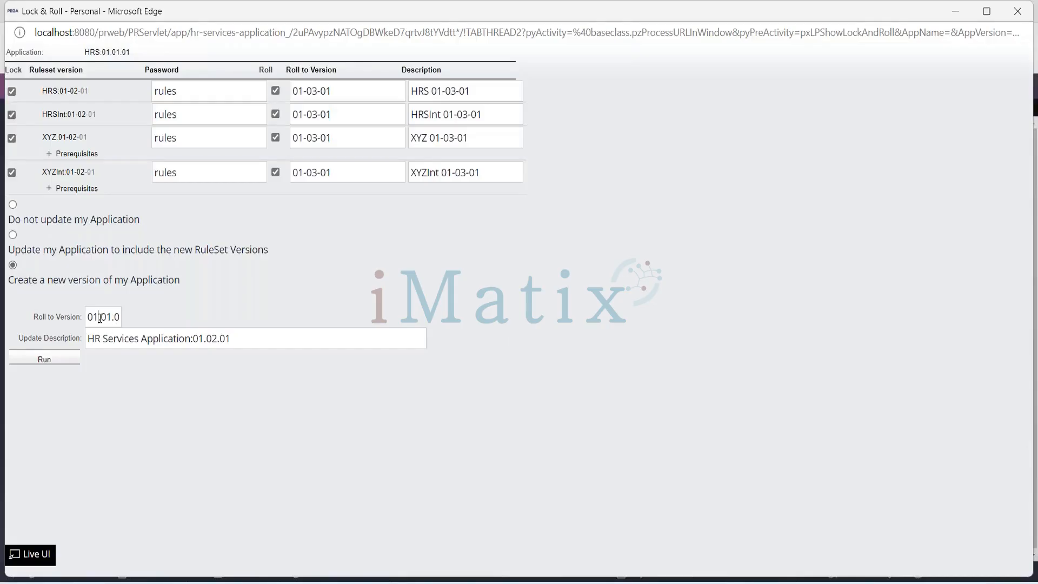
{"action": "type", "text": "2"}
{"action": "key", "text": "BackSpace"}
{"action": "type", "text": "3"}
{"action": "key", "text": "Right"}
{"action": "key", "text": "Right"}
{"action": "key", "text": "BackSpace"}
{"action": "type", "text": "1"}
{"action": "key", "text": "Home"}
{"action": "key", "text": "Right"}
{"action": "key", "text": "Right"}
{"action": "key", "text": "Right"}
{"action": "key", "text": "Right"}
{"action": "key", "text": "Right"}
{"action": "key", "text": "Right"}
{"action": "key", "text": "Right"}
{"action": "left_click_drag", "start_coordinate": [87, 339], "coordinate": [233, 340]}
{"action": "left_click", "coordinate": [232, 339]}
{"action": "left_click", "coordinate": [219, 339]}
{"action": "key", "text": "BackSpace"}
{"action": "type", "text": "3"}
- Run the Lock & Roll, read its result message and return to the Application: Structure page
{"action": "left_click", "coordinate": [44, 360]}
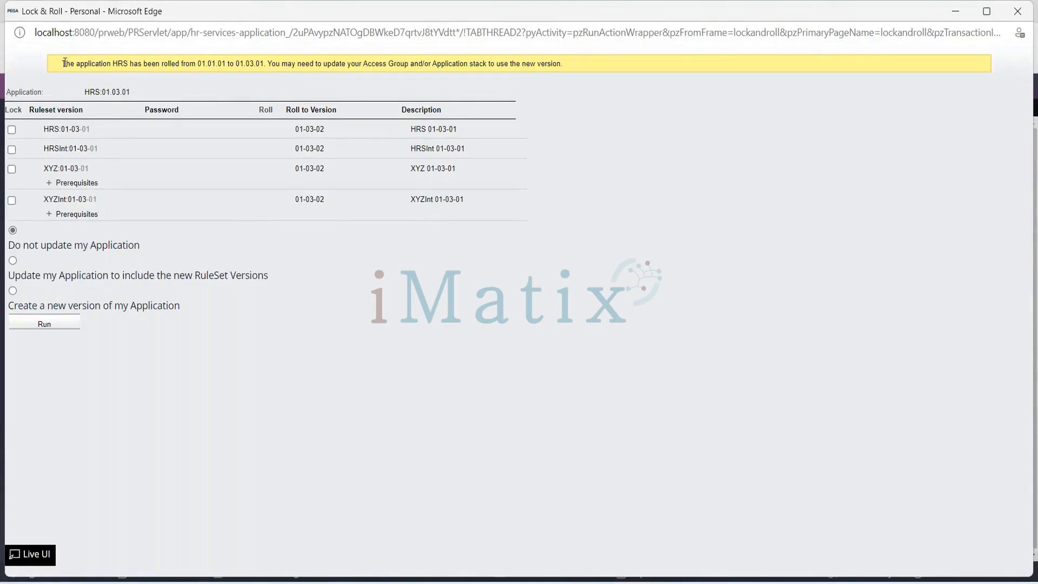
{"action": "left_click_drag", "start_coordinate": [63, 63], "coordinate": [134, 63]}
{"action": "left_click_drag", "start_coordinate": [176, 63], "coordinate": [273, 66]}
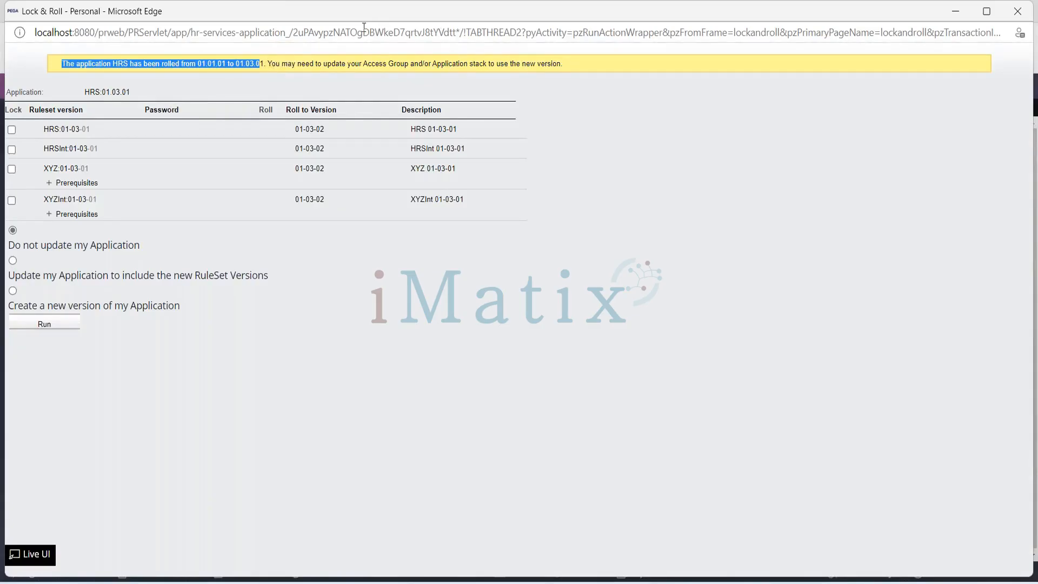
{"action": "left_click_drag", "start_coordinate": [285, 19], "coordinate": [278, 71]}
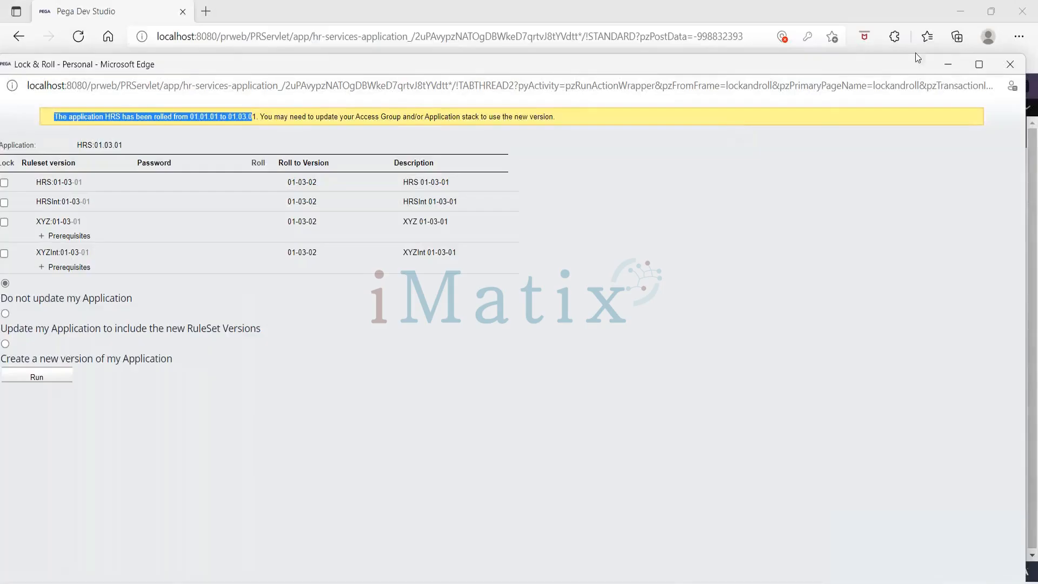
{"action": "left_click", "coordinate": [944, 74]}
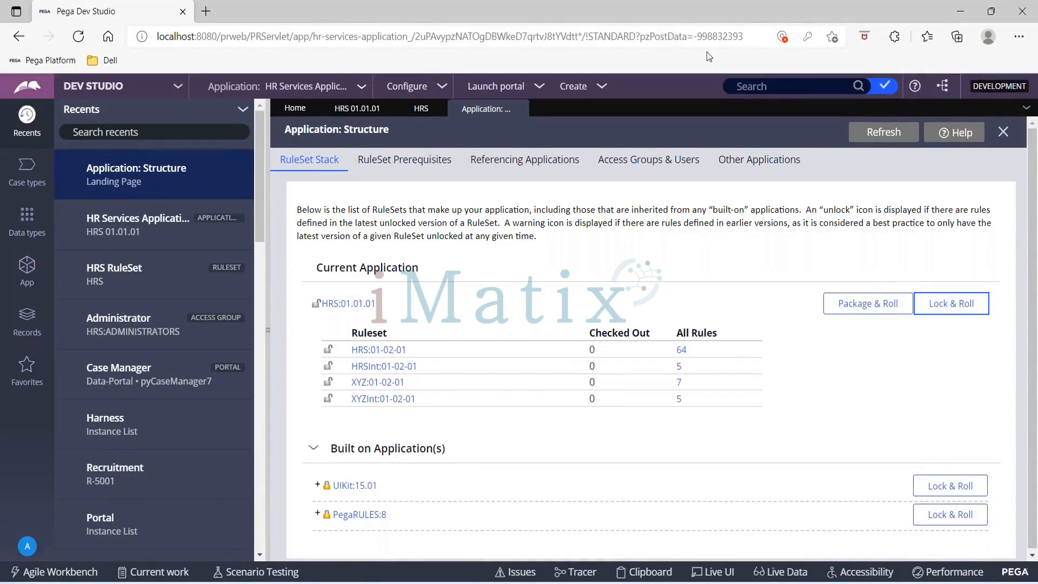
- Refresh the HRS ruleset record and check the lock status of its versions, including 01-03-01
{"action": "left_click", "coordinate": [416, 108]}
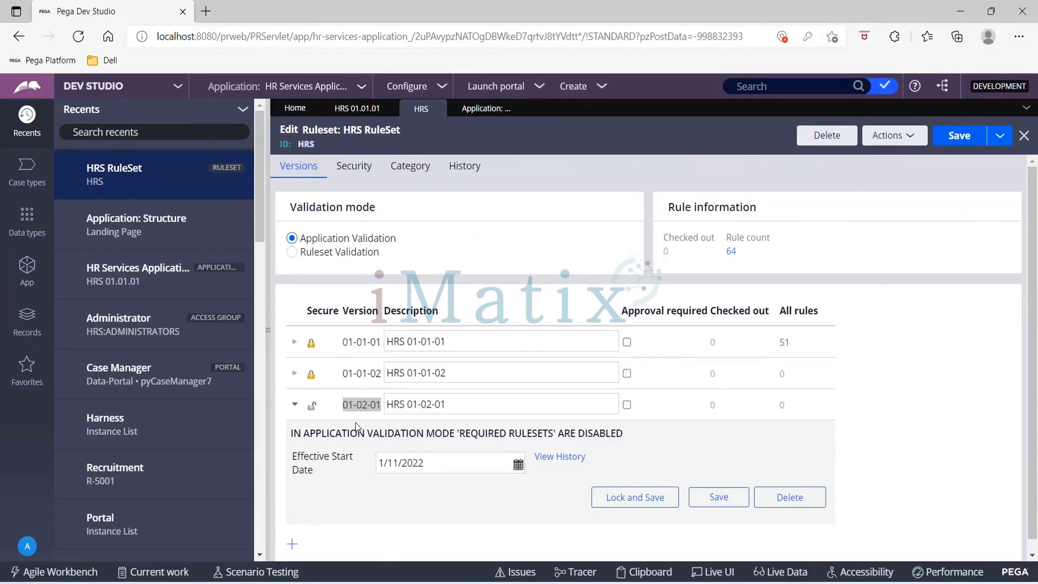
{"action": "scroll", "coordinate": [451, 481], "scroll_direction": "down", "scroll_amount": 1}
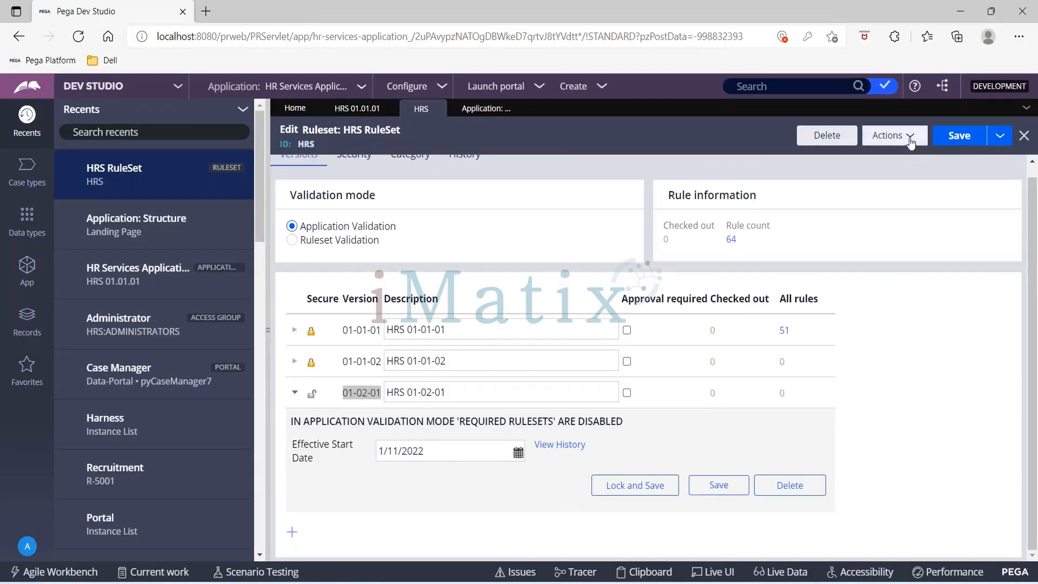
{"action": "left_click", "coordinate": [909, 137]}
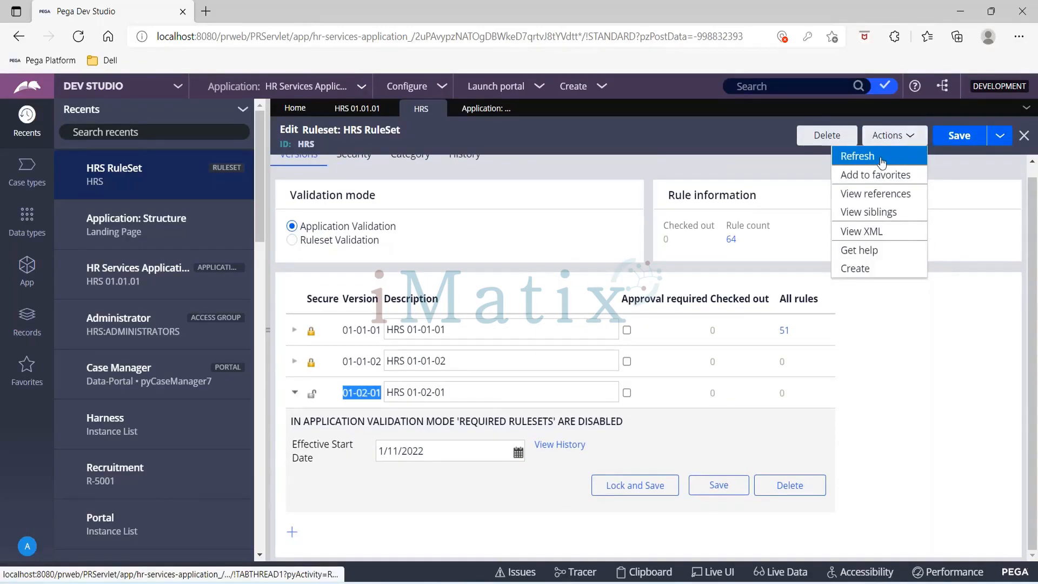
{"action": "left_click", "coordinate": [883, 160]}
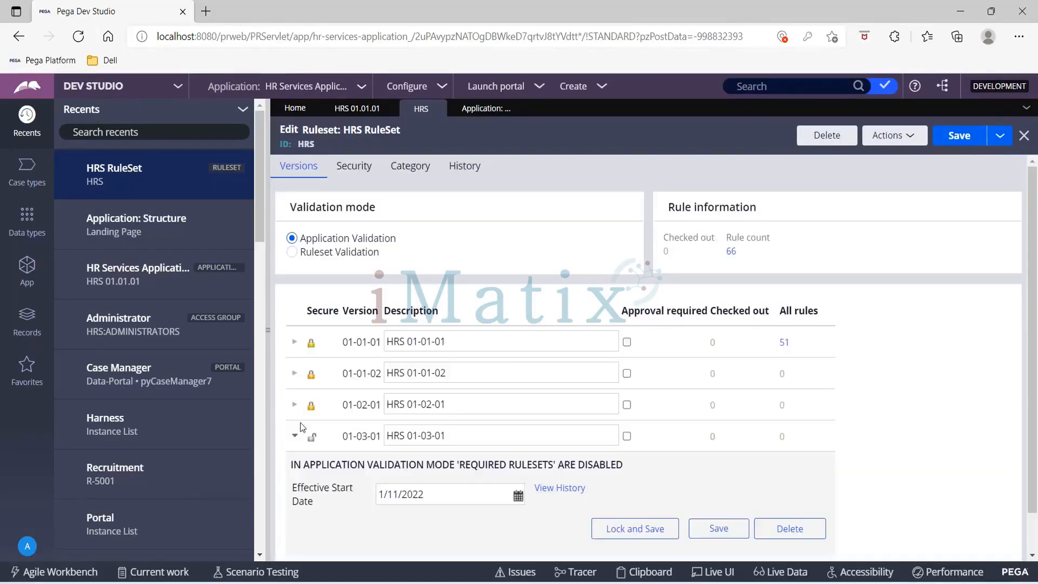
{"action": "scroll", "coordinate": [389, 409], "scroll_direction": "down", "scroll_amount": 1}
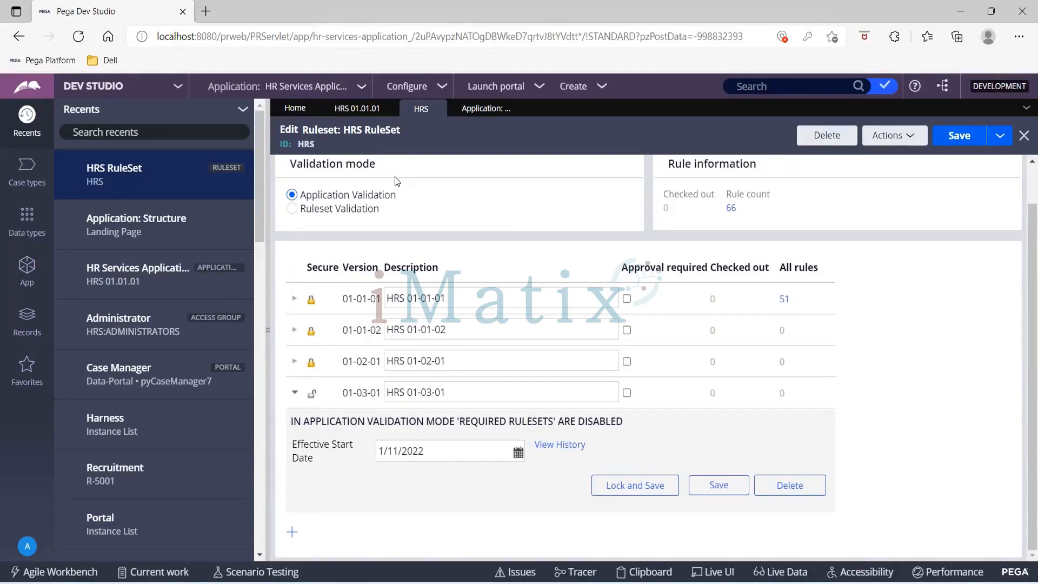
- Refresh the HRS 01.01.01 application record and check the versions of its application rulesets
{"action": "left_click", "coordinate": [349, 112]}
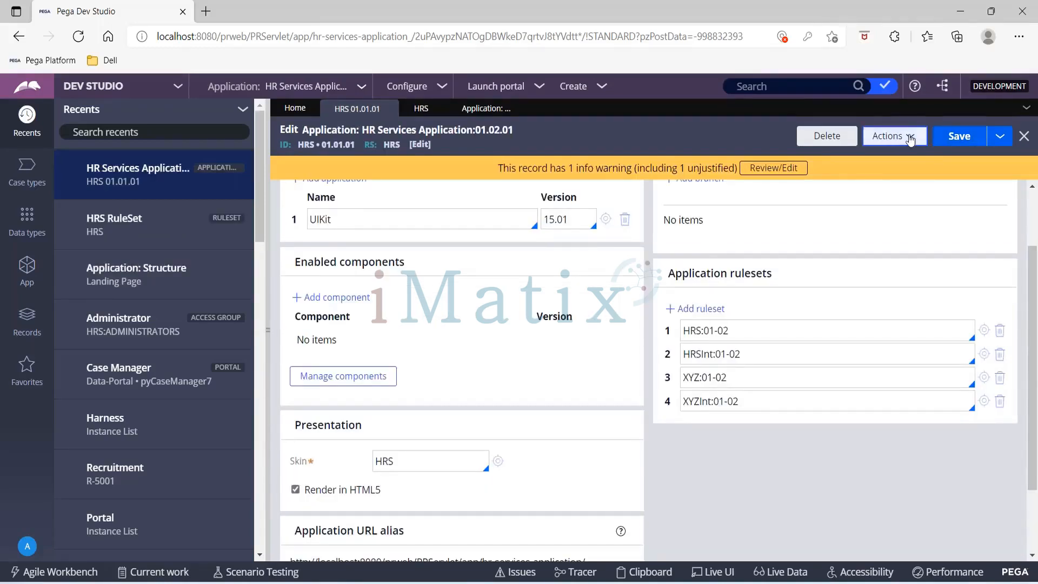
{"action": "left_click", "coordinate": [911, 140]}
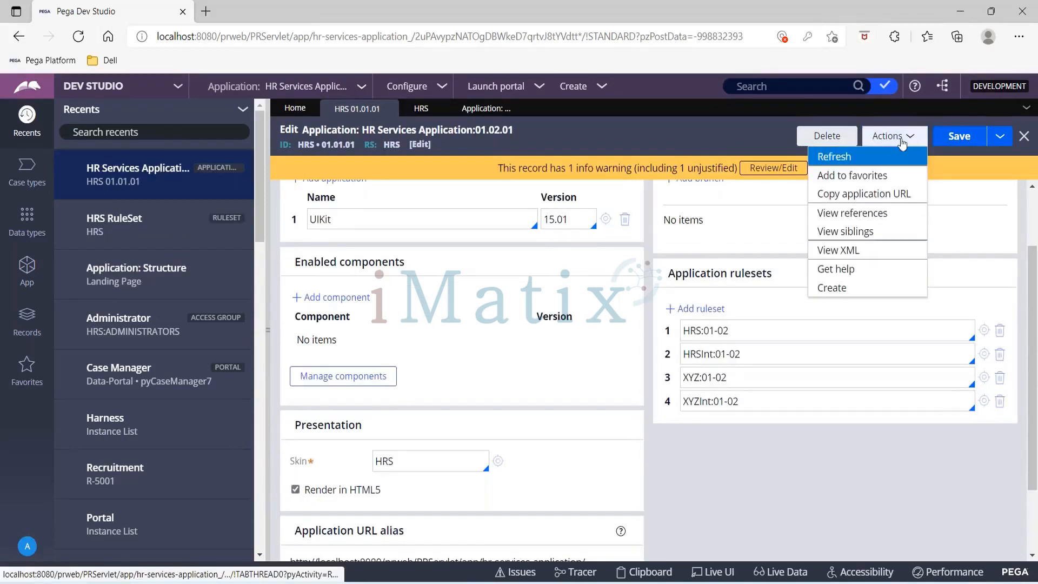
{"action": "left_click", "coordinate": [880, 158]}
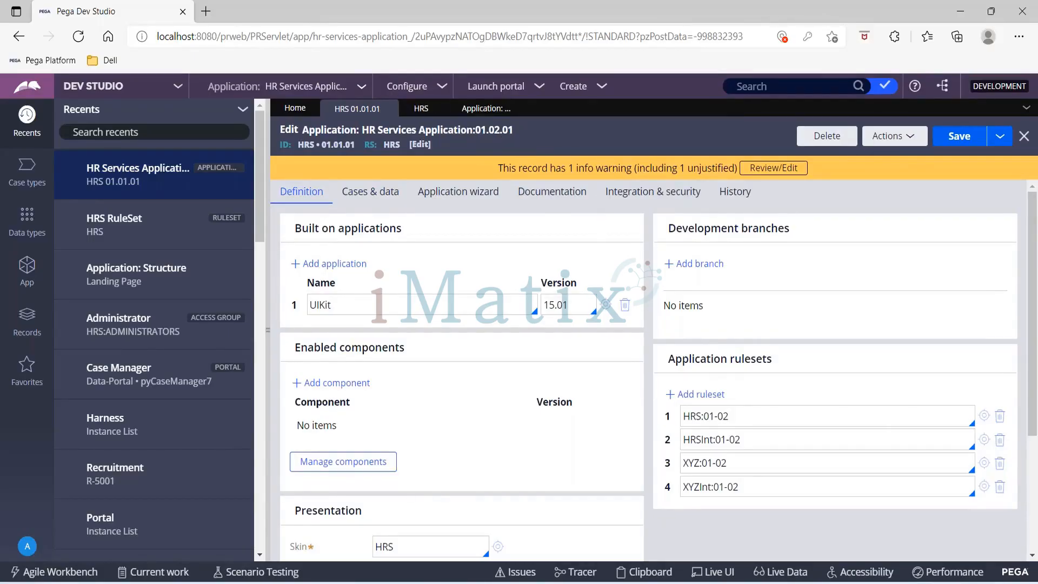
{"action": "scroll", "coordinate": [703, 351], "scroll_direction": "down", "scroll_amount": 2}
{"action": "left_click_drag", "start_coordinate": [705, 324], "coordinate": [729, 326]}
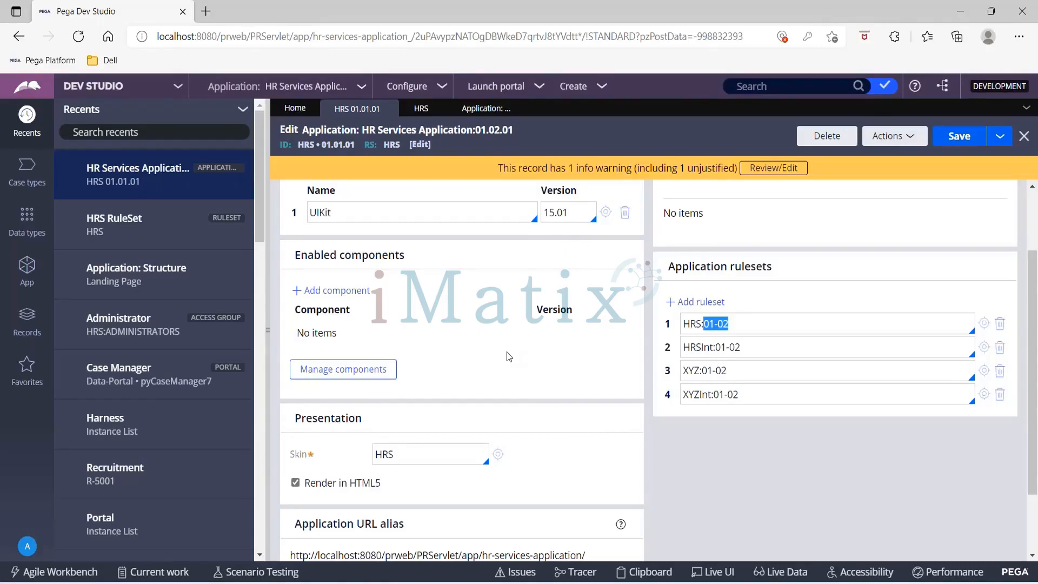
- List all Application records under Application Definition to check for the new HRS application version
{"action": "left_click", "coordinate": [35, 326]}
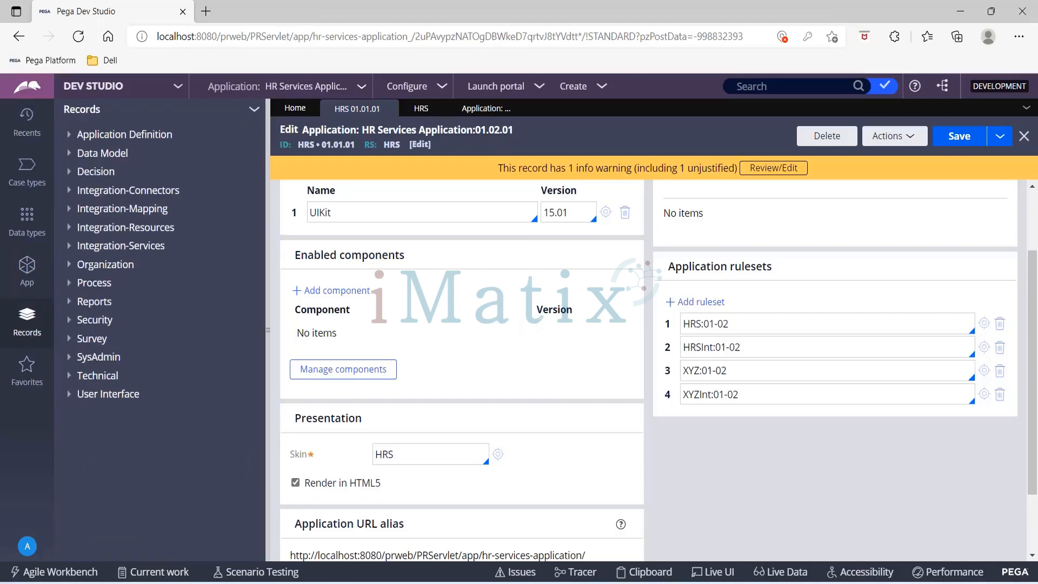
{"action": "left_click", "coordinate": [69, 133]}
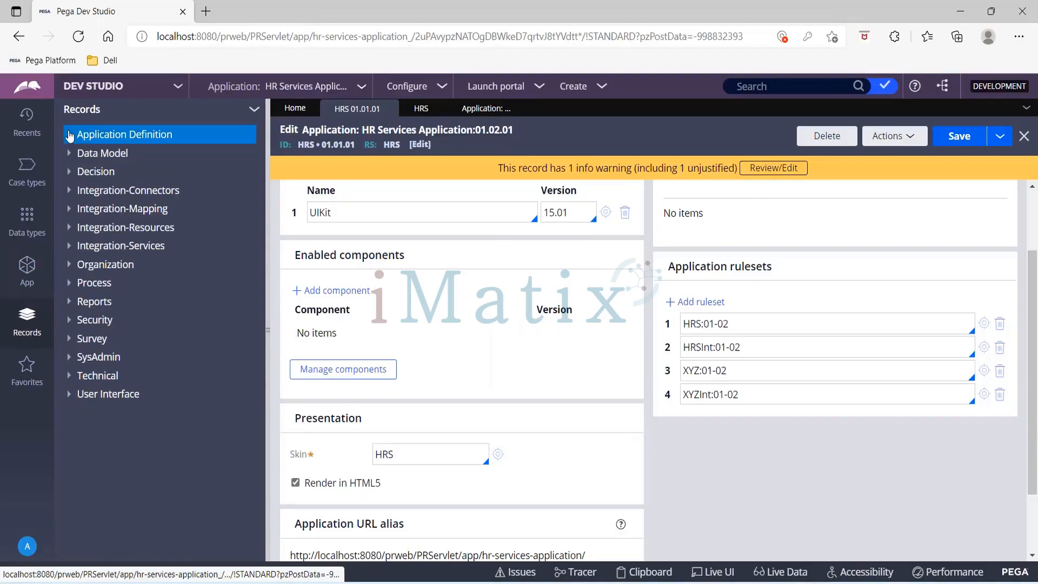
{"action": "left_click", "coordinate": [128, 154]}
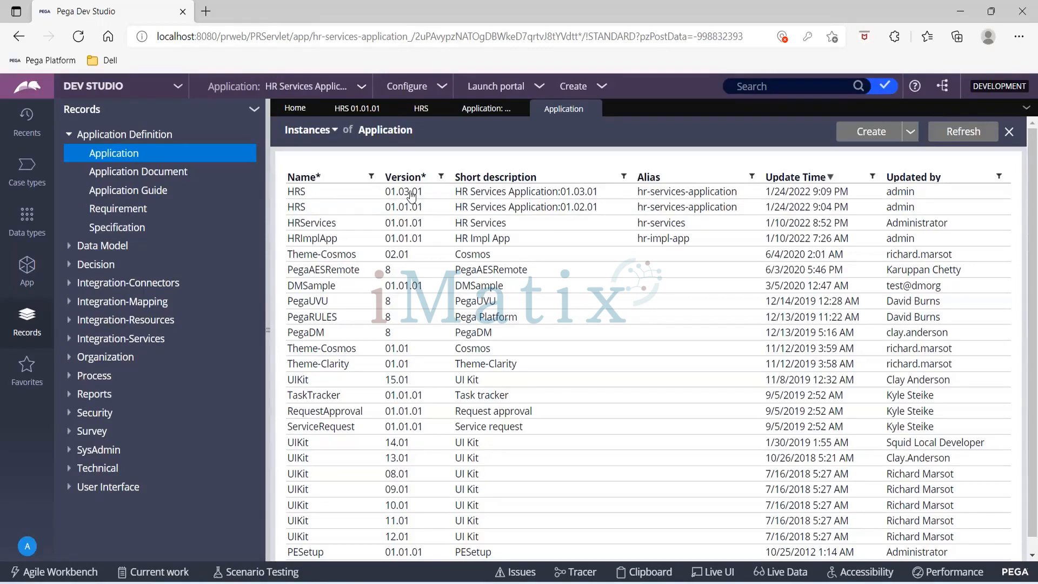
- Open the HRS 01.03.01 application record and compare its application ruleset versions with those in HRS 01.01.01
{"action": "left_click", "coordinate": [496, 196]}
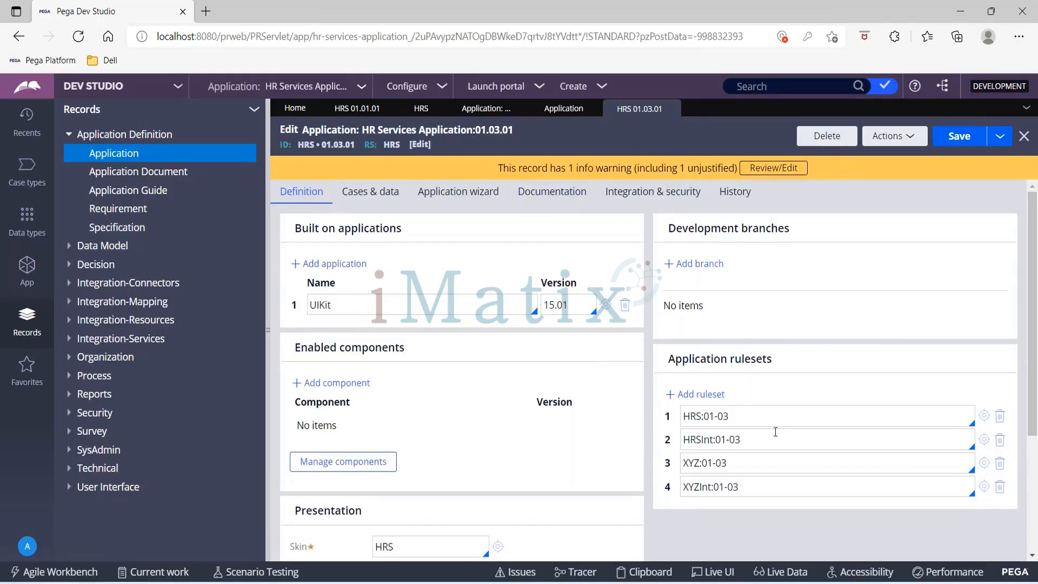
{"action": "left_click", "coordinate": [687, 417]}
{"action": "left_click_drag", "start_coordinate": [687, 417], "coordinate": [739, 414]}
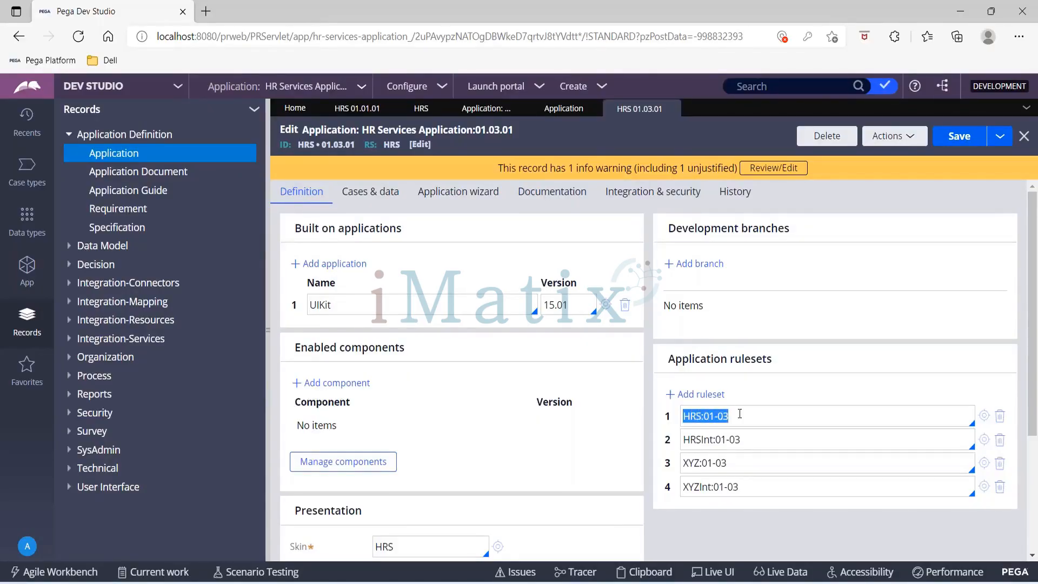
{"action": "left_click", "coordinate": [354, 110]}
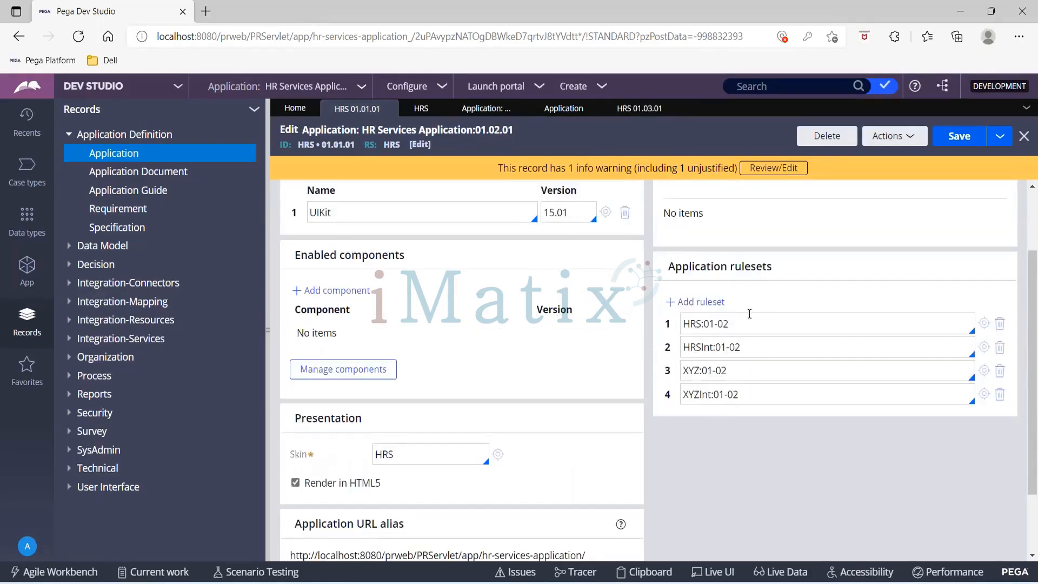
{"action": "left_click_drag", "start_coordinate": [703, 324], "coordinate": [737, 323]}
{"action": "left_click", "coordinate": [847, 489]}
- Open the current access group and clear its application version to view the HRS versions offered
{"action": "left_click", "coordinate": [25, 548]}
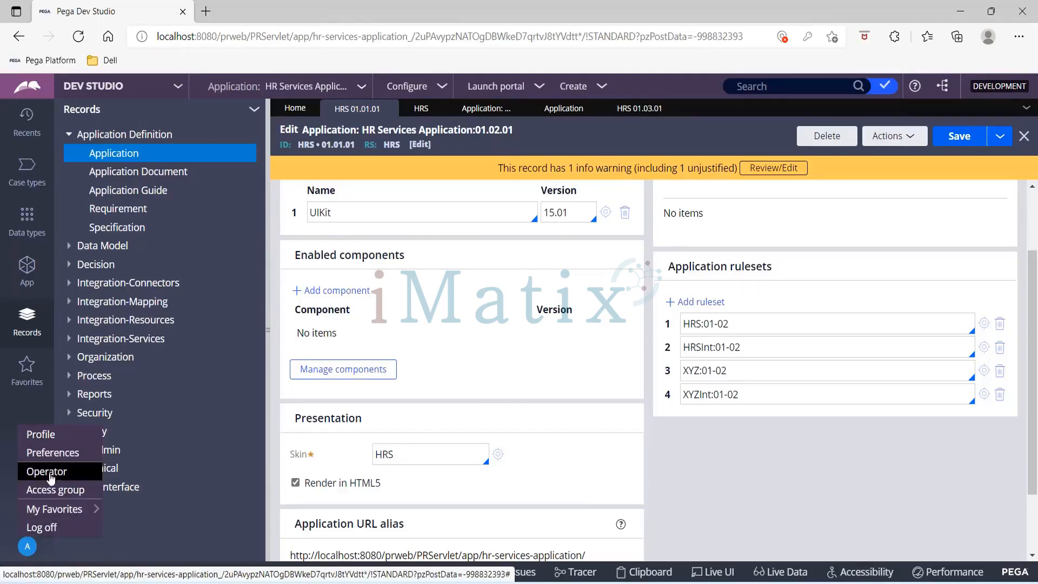
{"action": "left_click", "coordinate": [50, 491]}
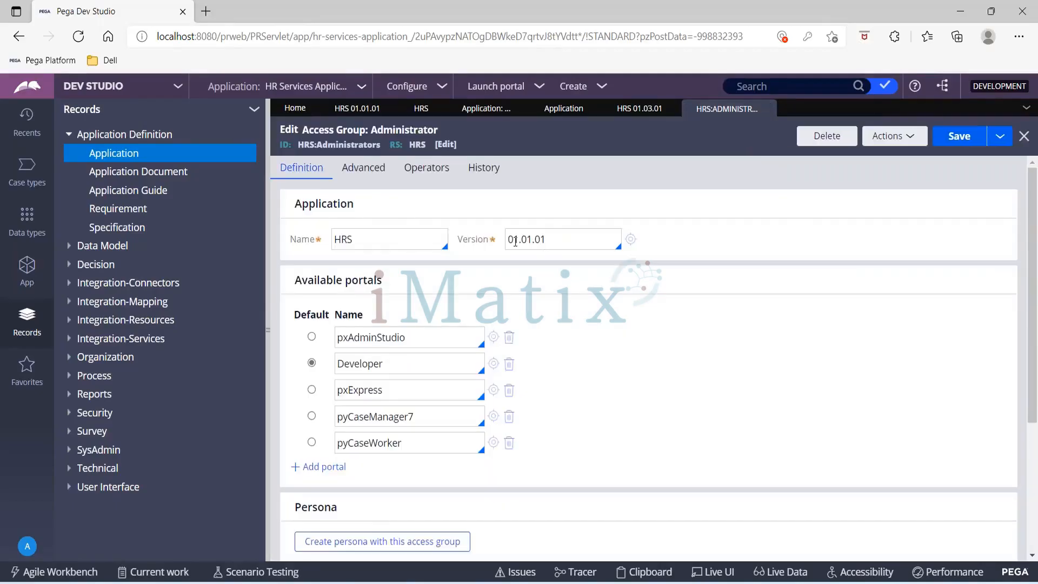
{"action": "left_click", "coordinate": [552, 238]}
{"action": "double_click", "coordinate": [553, 236]}
{"action": "key", "text": "BackSpace"}
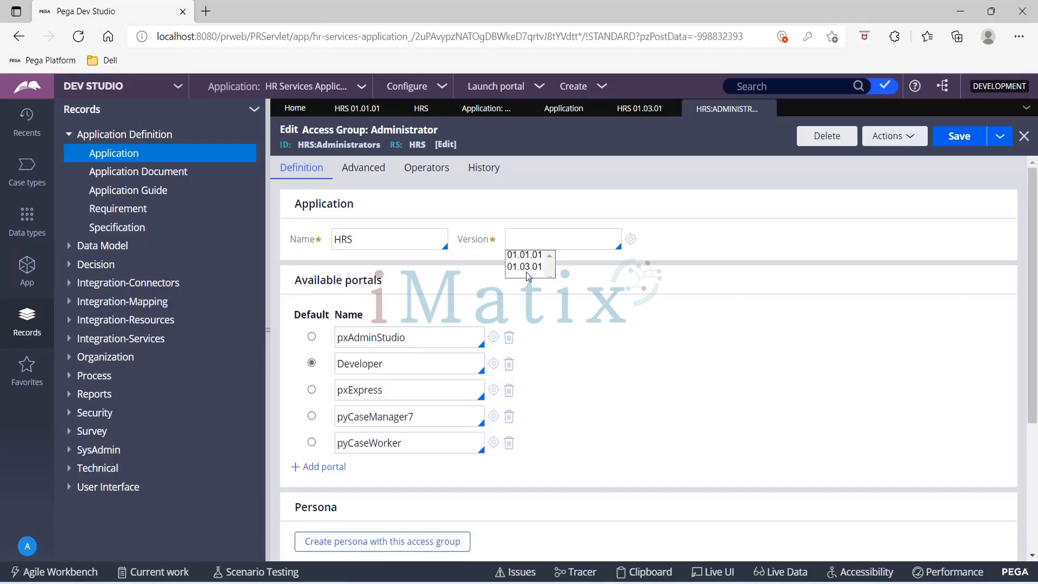
{"action": "left_click", "coordinate": [682, 230]}
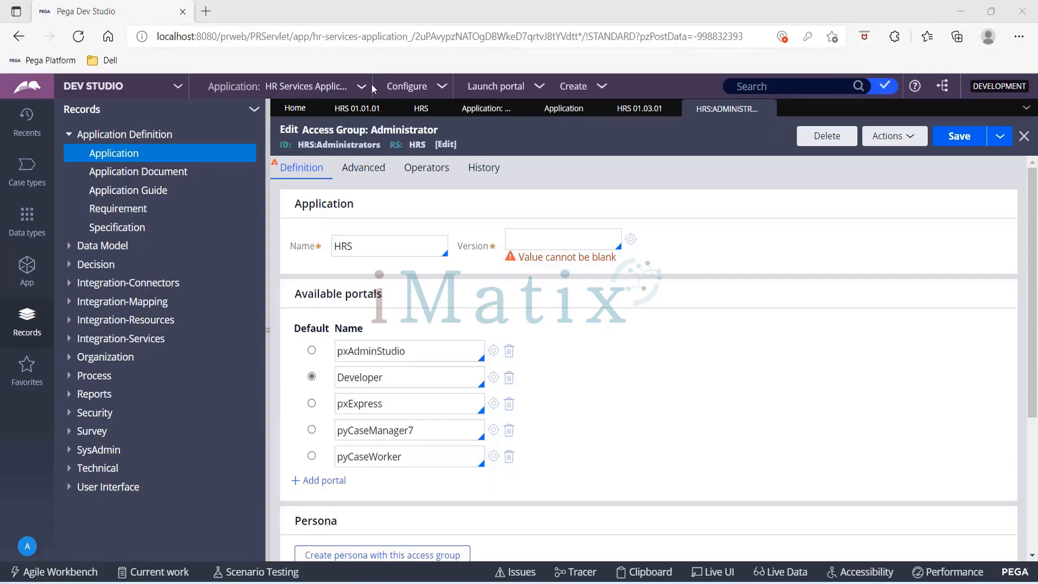
- Check the HRS 01.01.01 application record and set the access group's application version to 01.01.01
{"action": "left_click", "coordinate": [366, 113]}
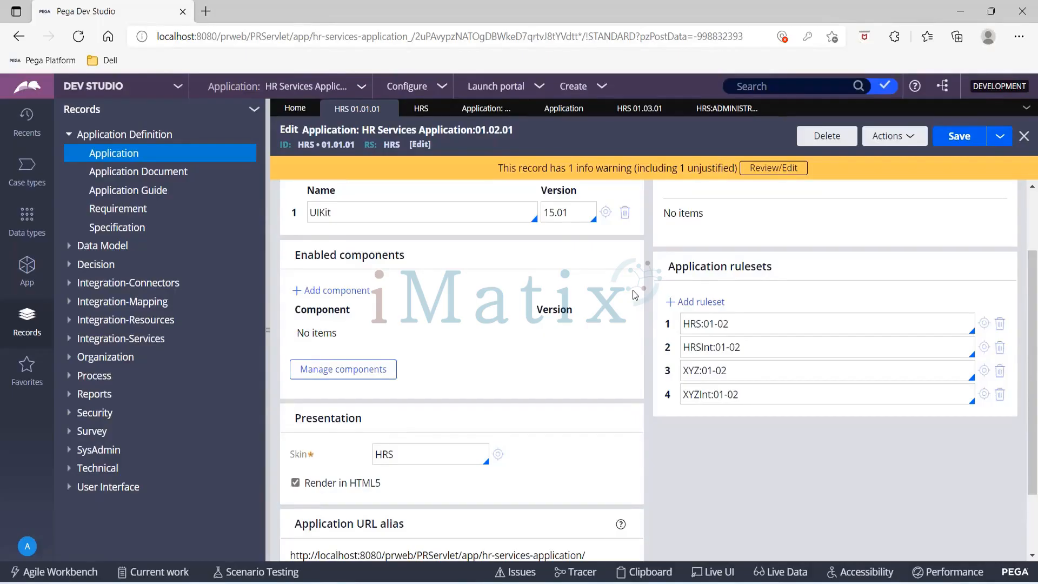
{"action": "left_click", "coordinate": [736, 110]}
{"action": "left_click", "coordinate": [516, 242]}
{"action": "key", "text": "Down"}
{"action": "key", "text": "Down"}
{"action": "key", "text": "Up"}
{"action": "key", "text": "Return"}
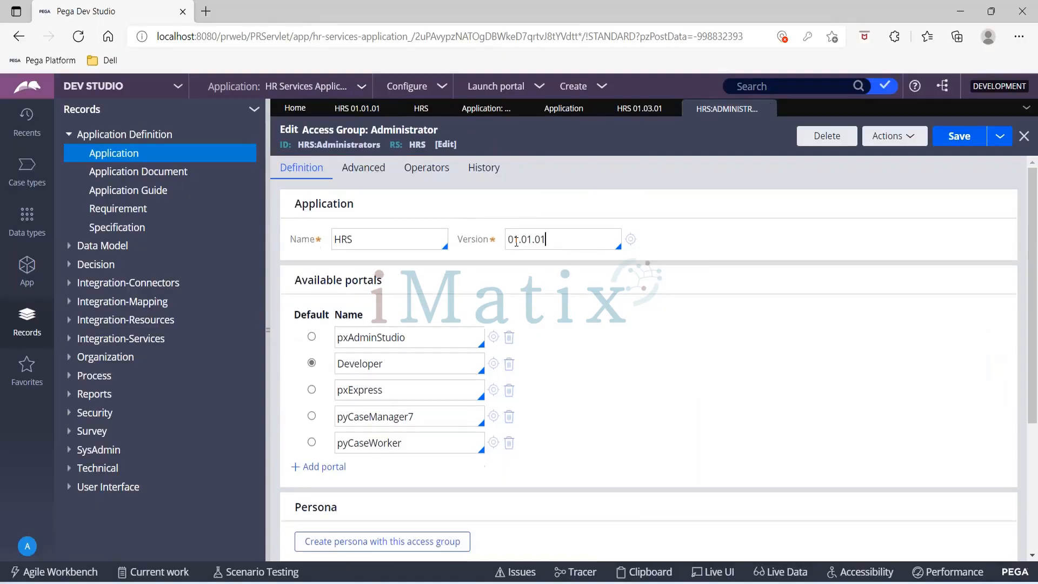
- Review the access group's version against the HRS rulesets in applications 01.01.01 and 01.03.01, and switch to the Lock and Roll slides
{"action": "left_click", "coordinate": [332, 108]}
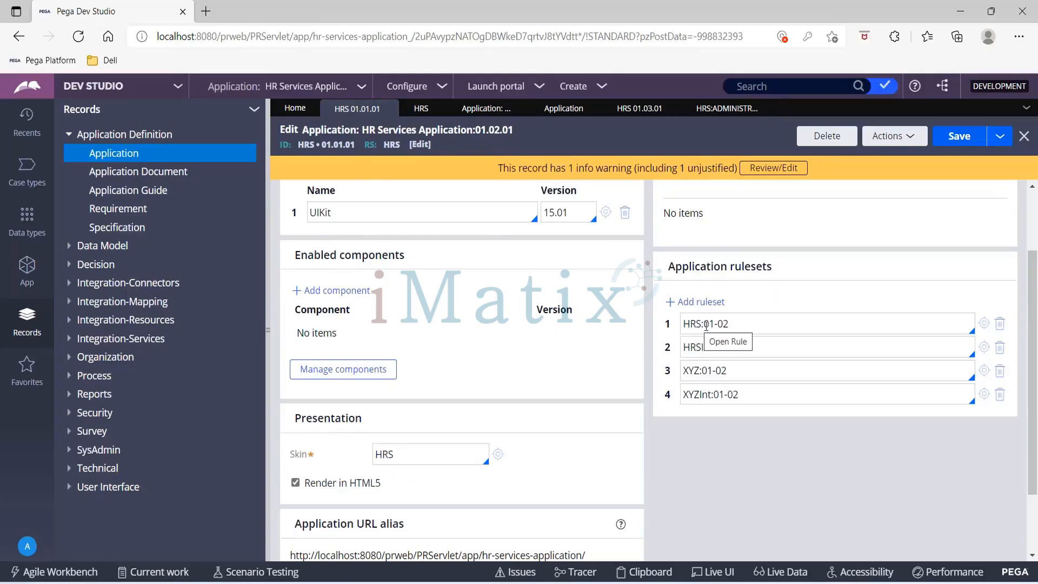
{"action": "left_click_drag", "start_coordinate": [705, 325], "coordinate": [729, 324]}
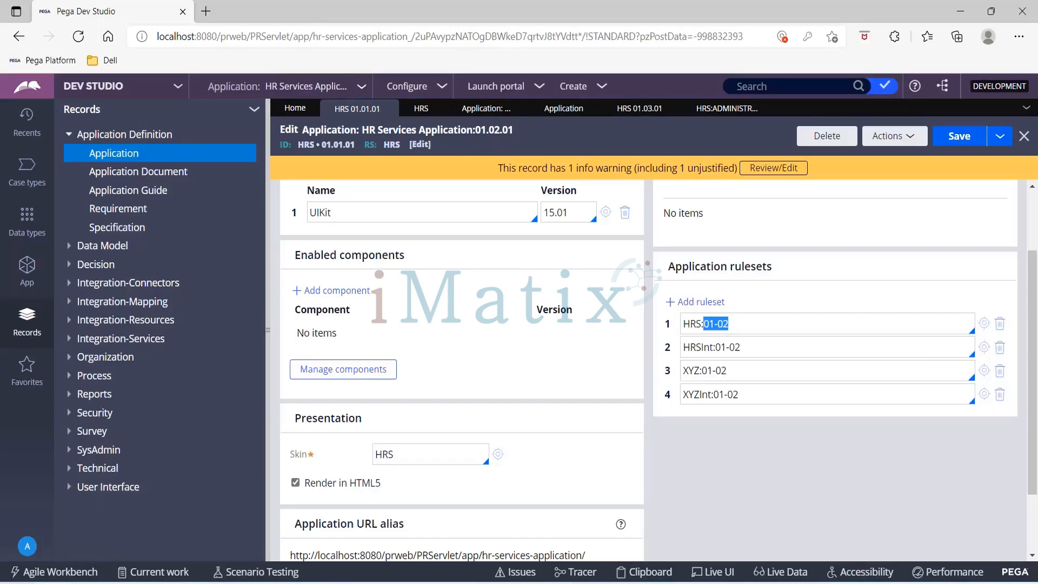
{"action": "left_click", "coordinate": [724, 107]}
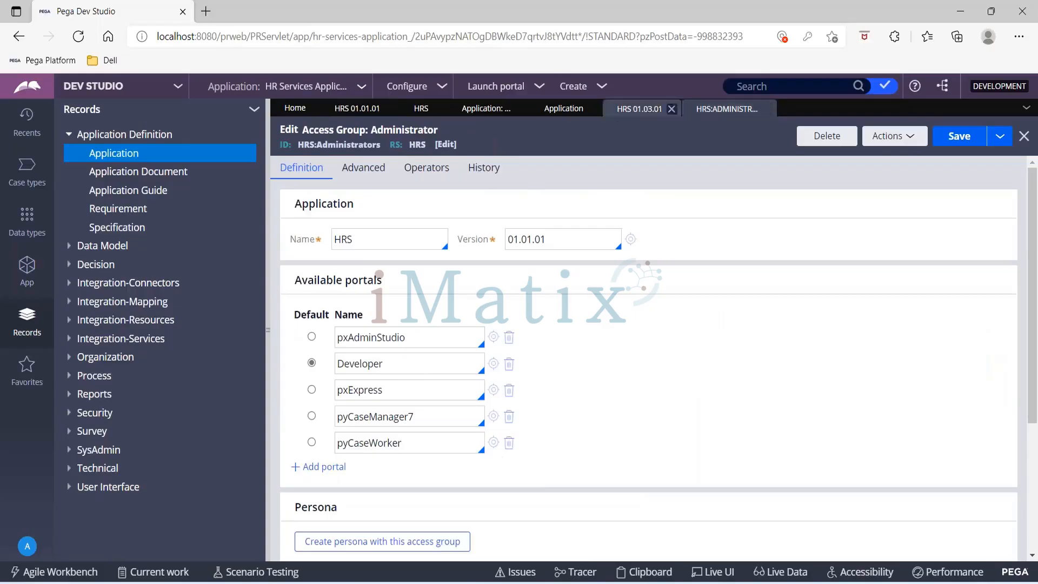
{"action": "left_click", "coordinate": [634, 113]}
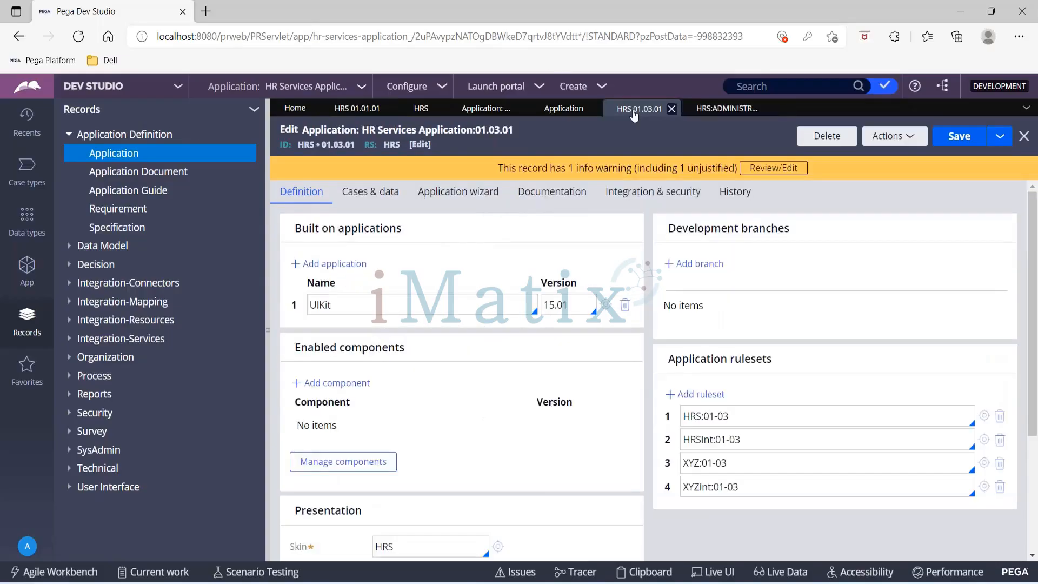
{"action": "triple_click", "coordinate": [730, 414]}
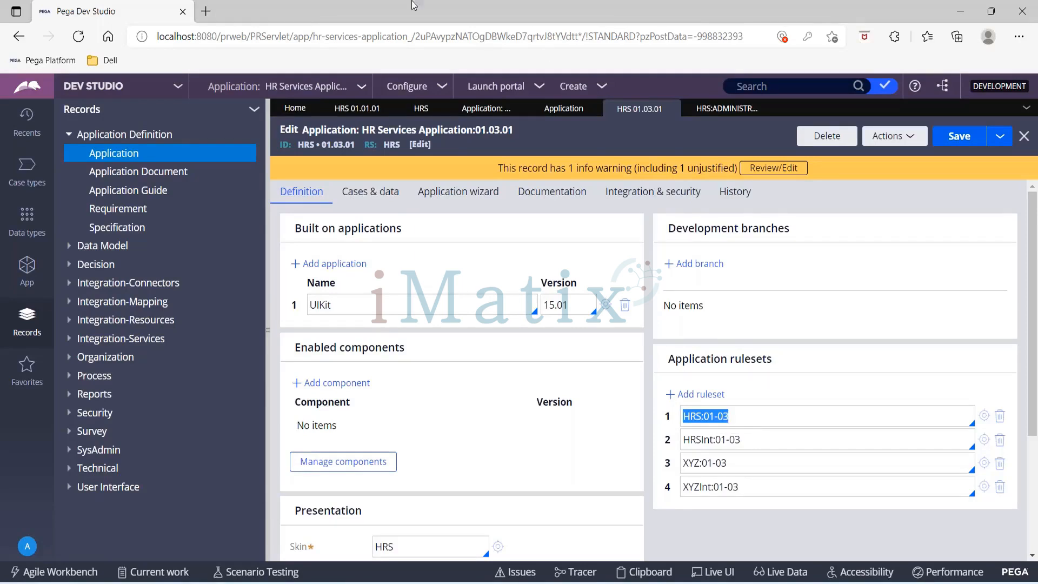
{"action": "left_click", "coordinate": [400, 11]}
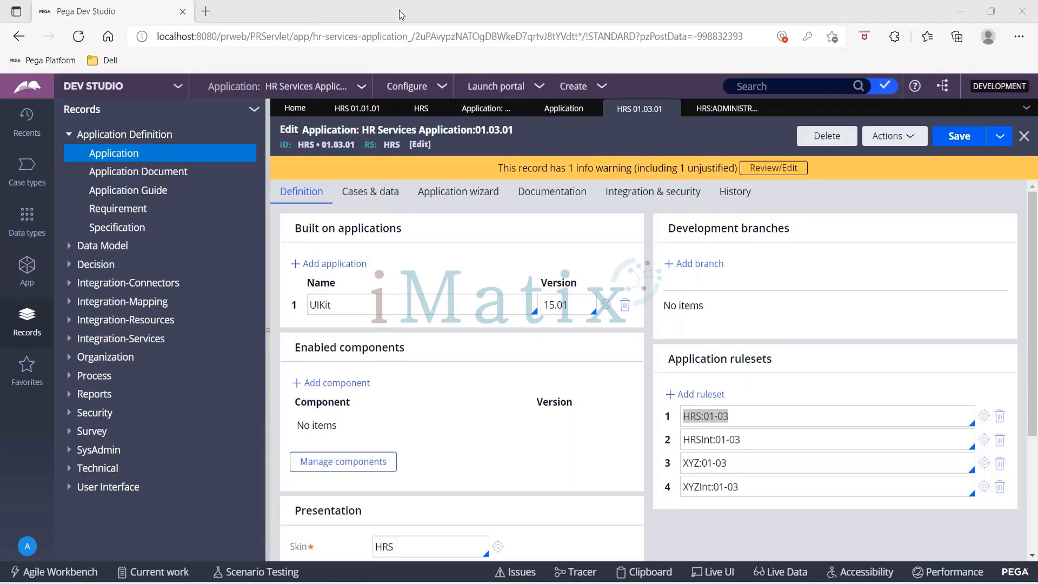
{"action": "key", "text": "alt+Tab"}
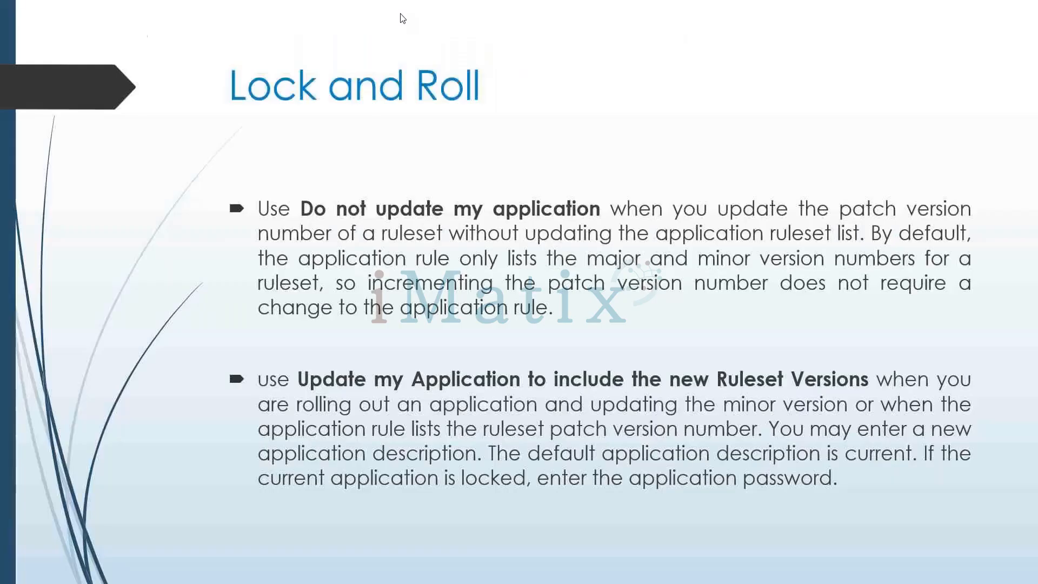